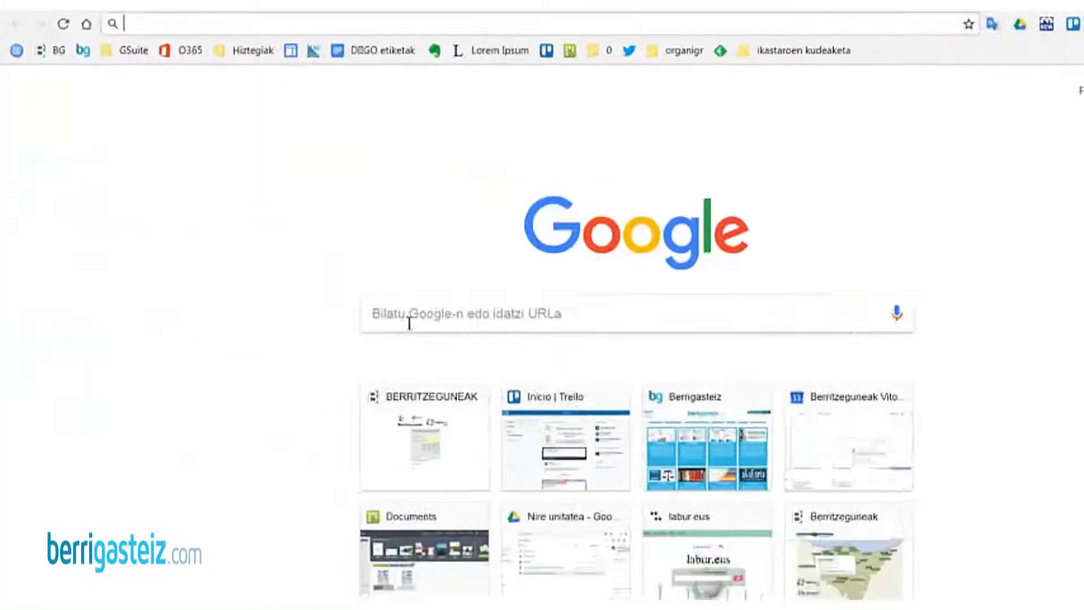
Search Google for "choice eliminator 2" and open its G Suite Marketplace page
type("choice eliminator 2")
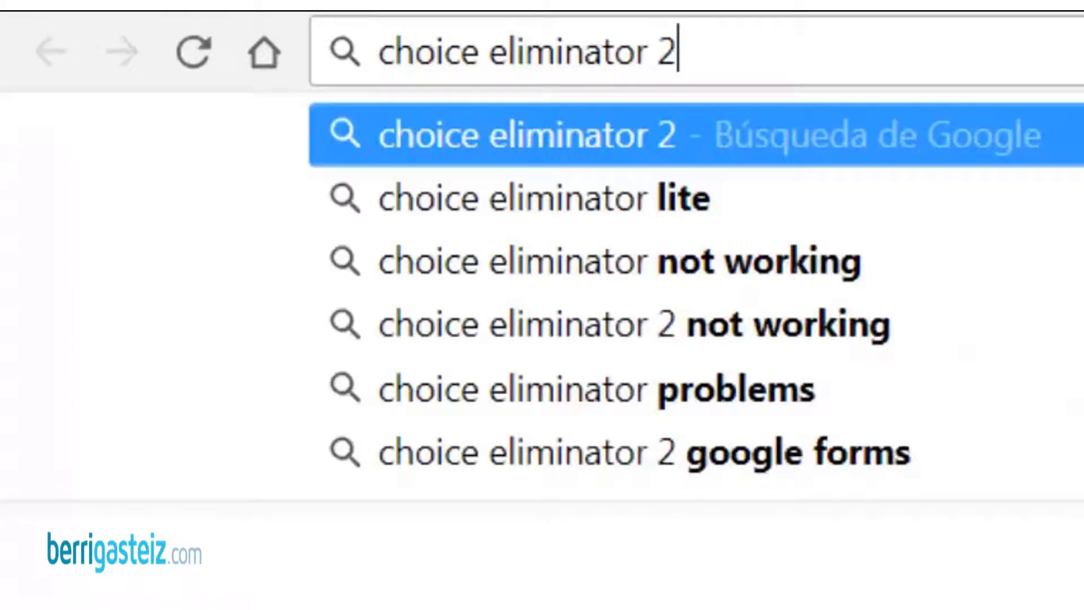
key("Return")
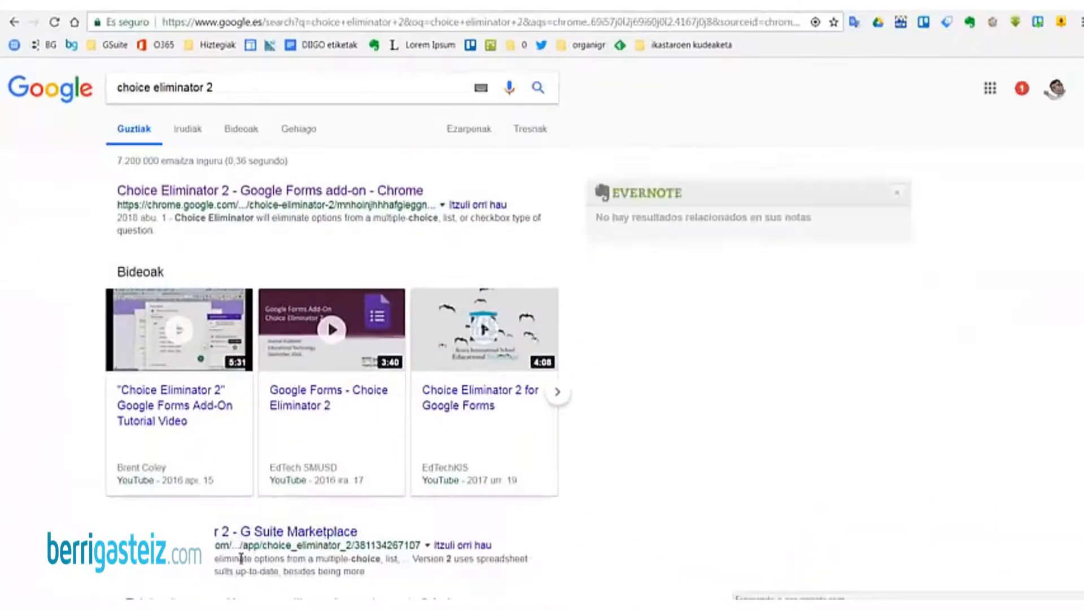
scroll(243, 536, "down", 3)
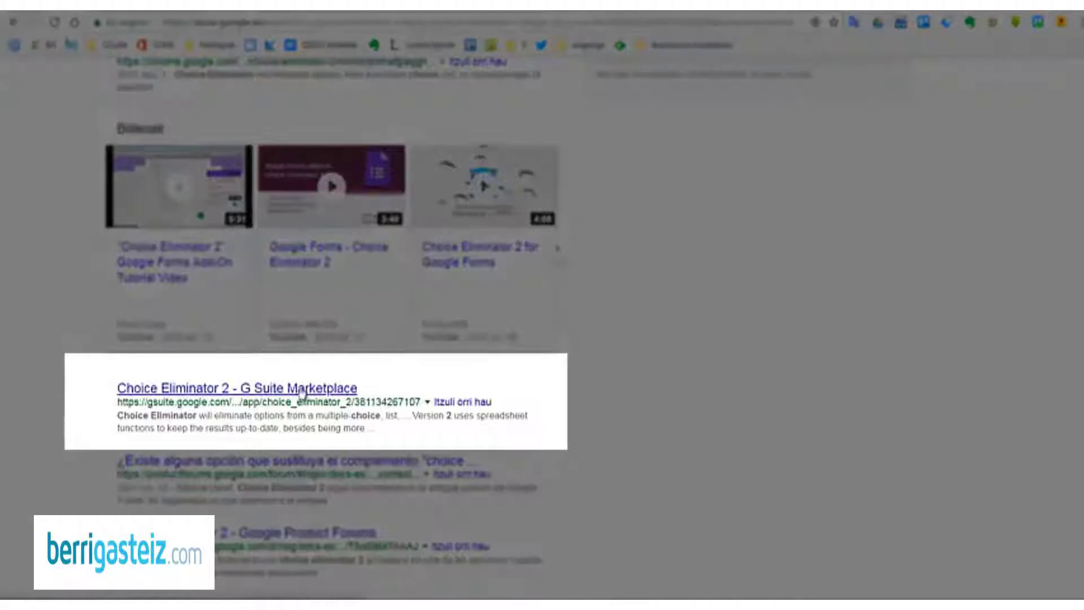
left_click(309, 392)
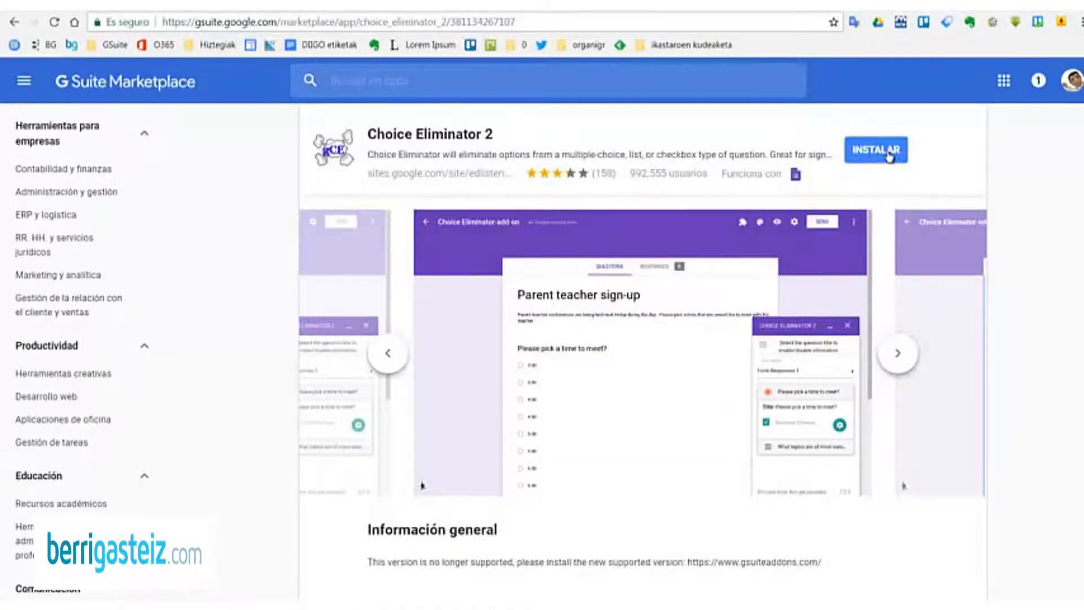
Install the Choice Eliminator 2 add-on with the chosen Google account, granting the requested permissions
left_click(889, 157)
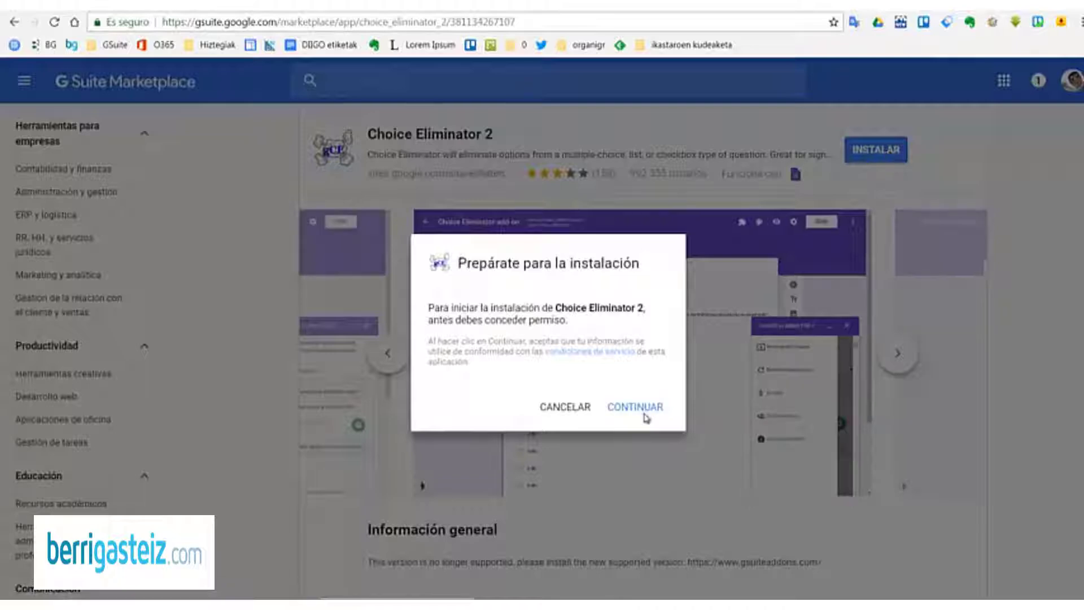
left_click(635, 407)
left_click(531, 330)
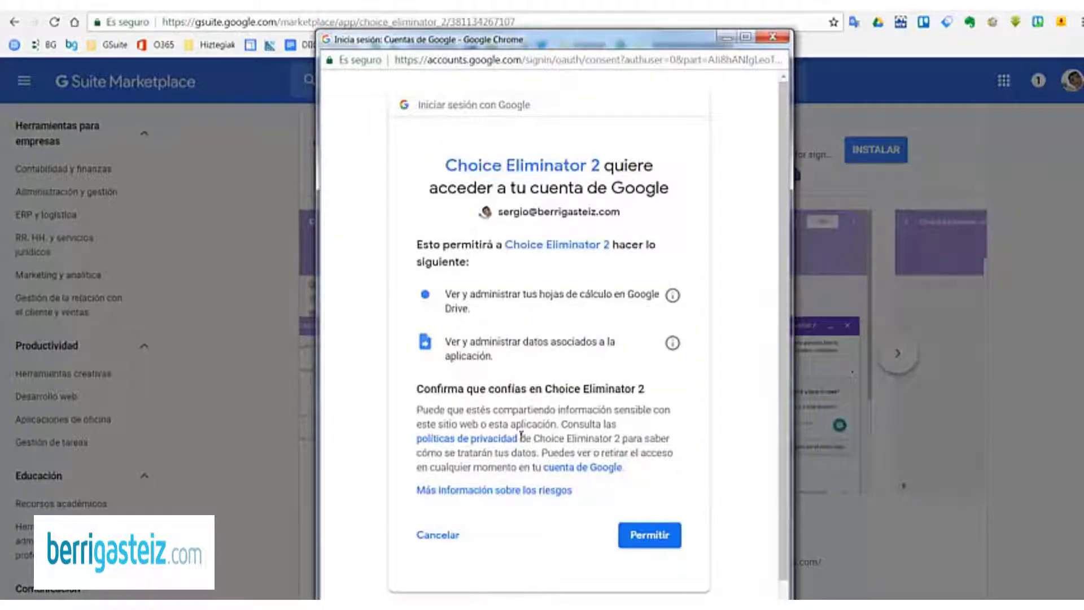
left_click(645, 536)
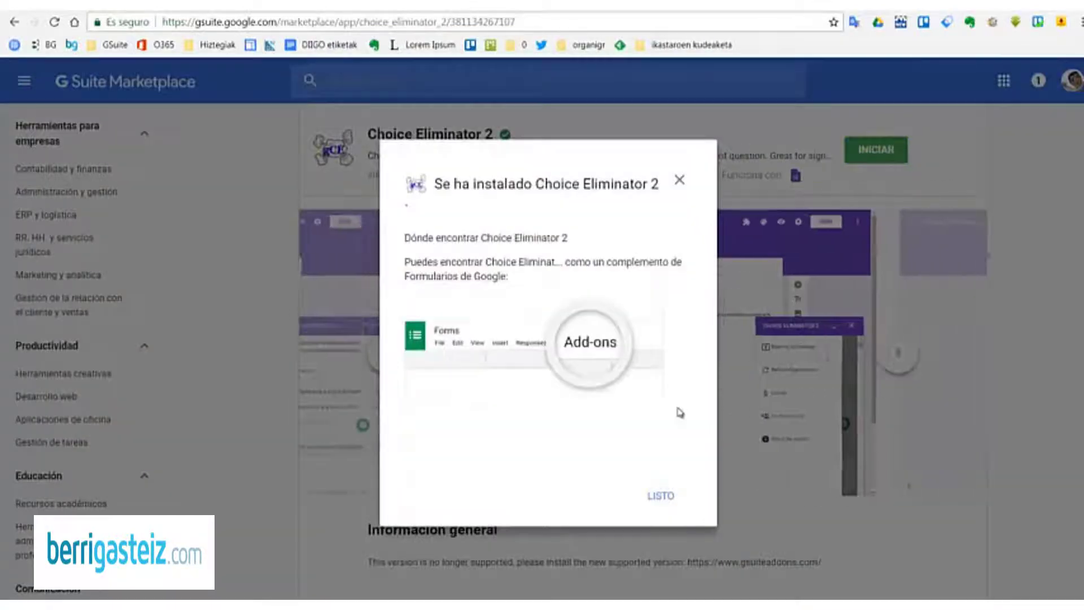
left_click(661, 497)
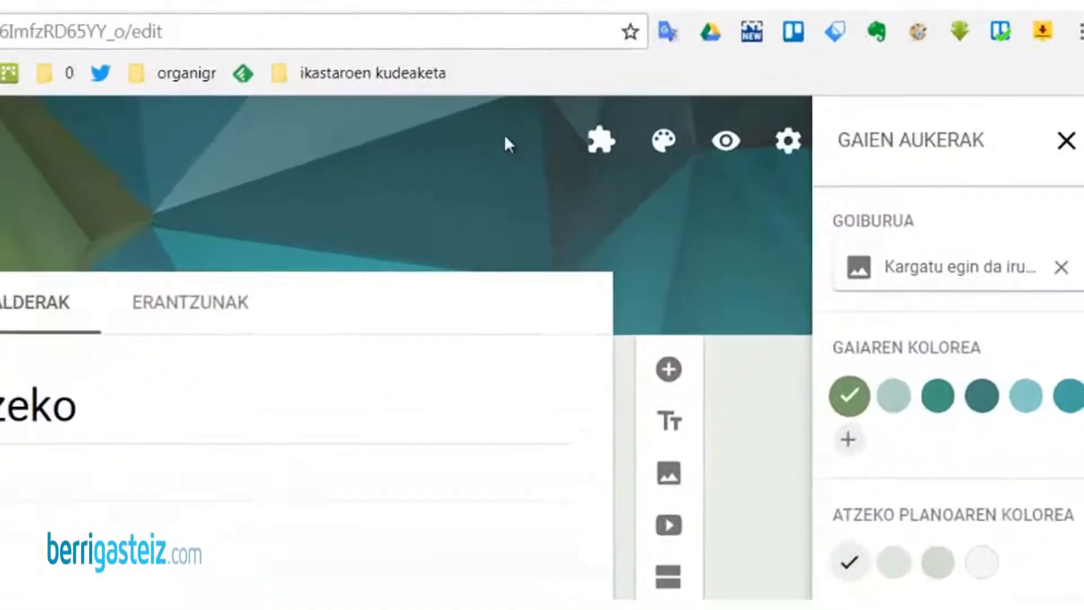
Check the form's add-on list for Choice Eliminator 2 and name the untitled form file "Tutorearekin biltzeko"
left_click(595, 150)
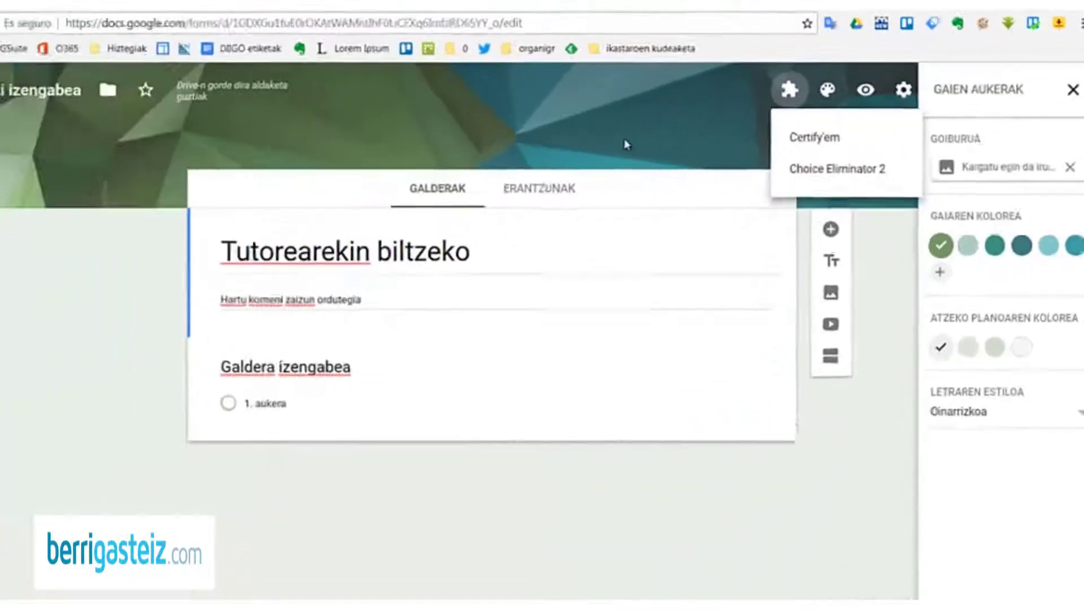
left_click(321, 231)
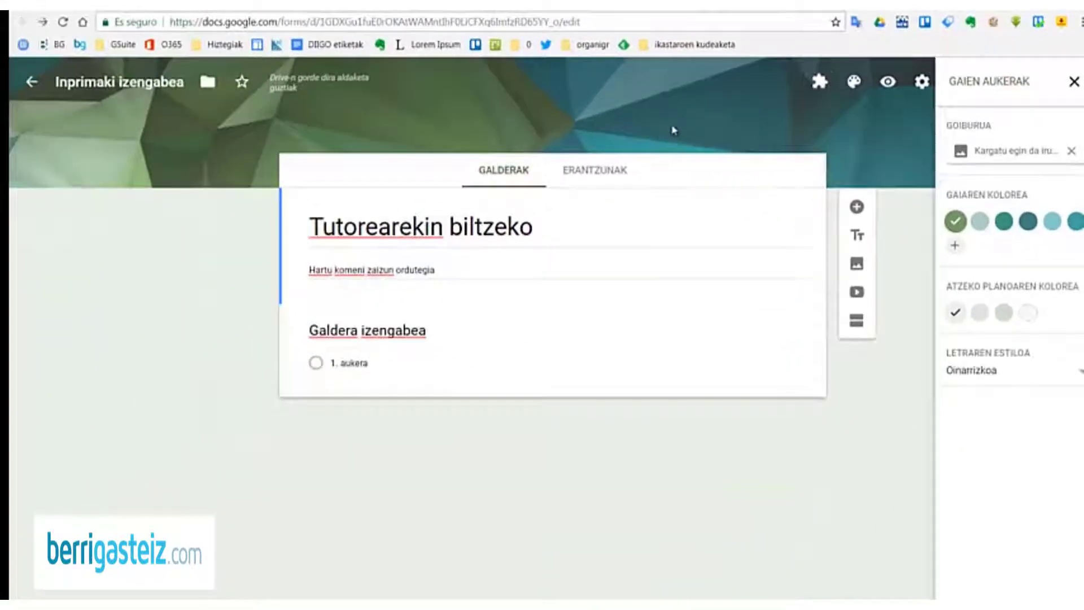
triple_click(536, 236)
left_click(121, 85)
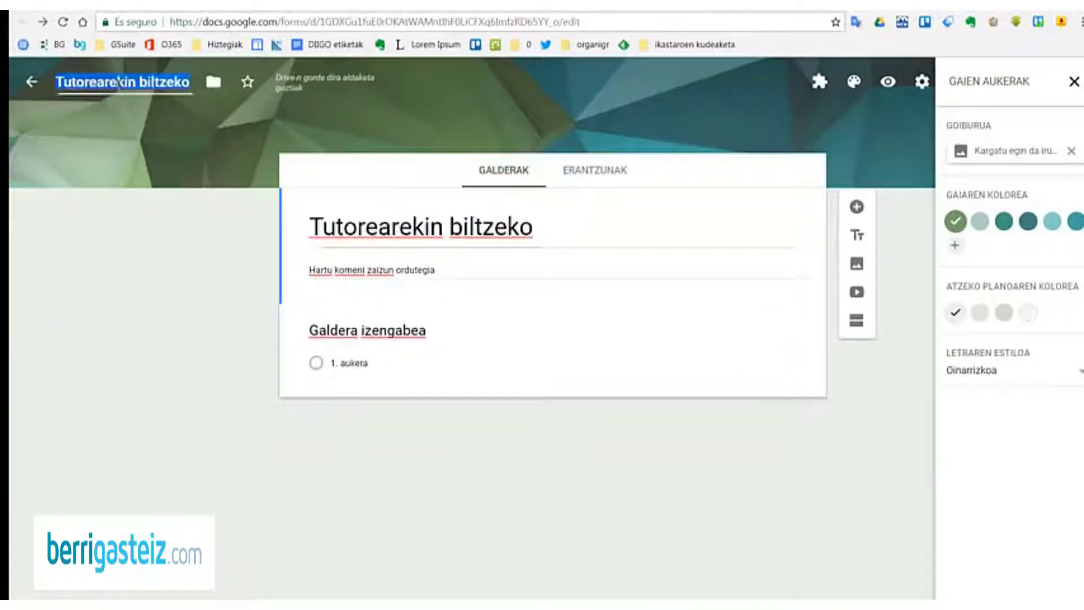
Title the first question "Zure seme-alabaren izena" and add a second short-answer question titled "Zure izena"
left_click(388, 333)
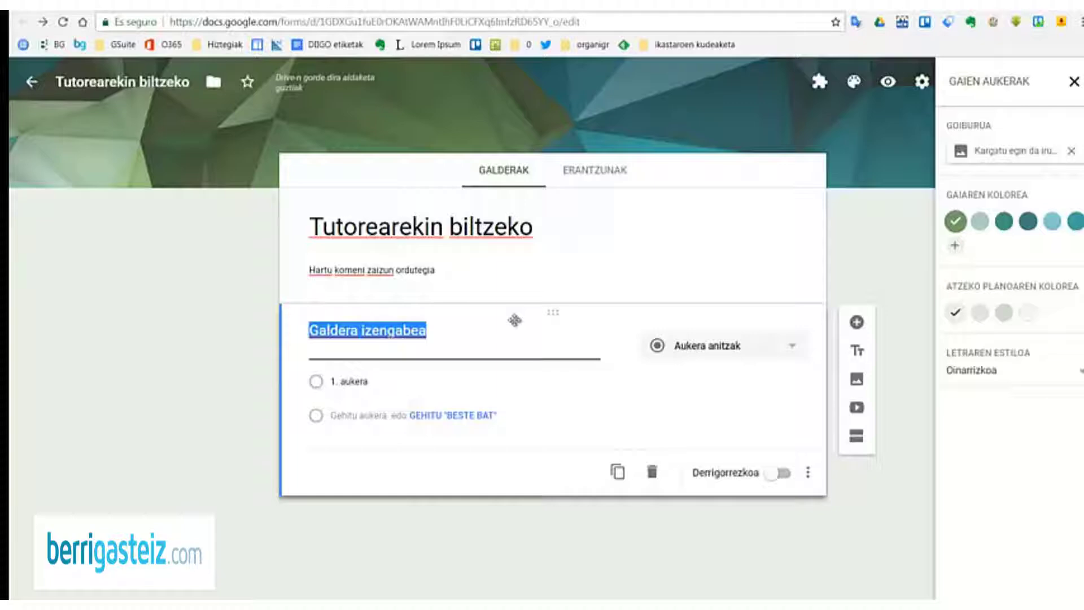
type("Zure seme-alabaren izena")
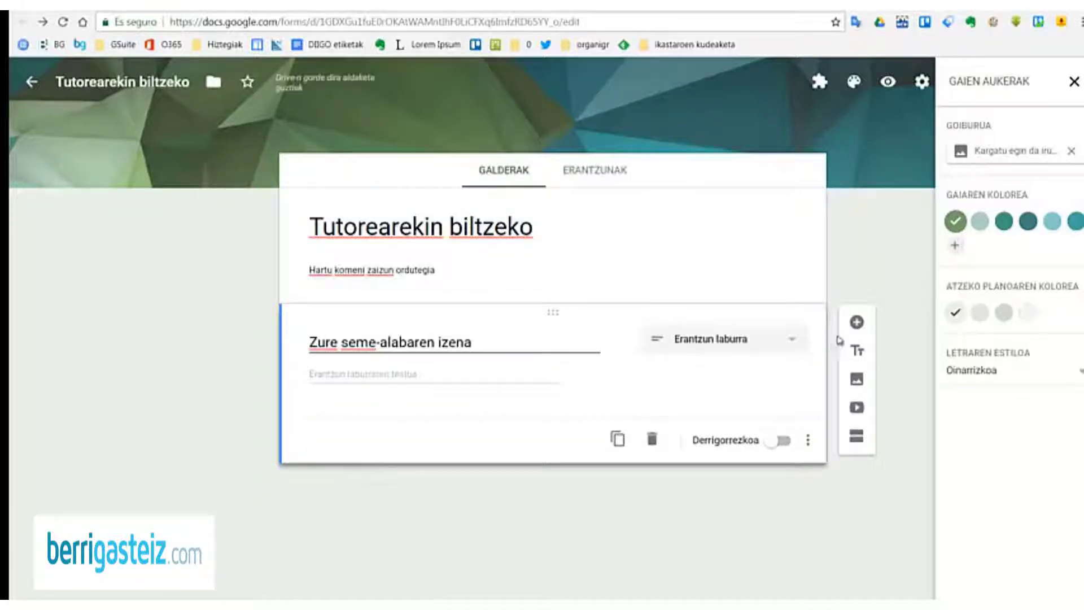
left_click(856, 321)
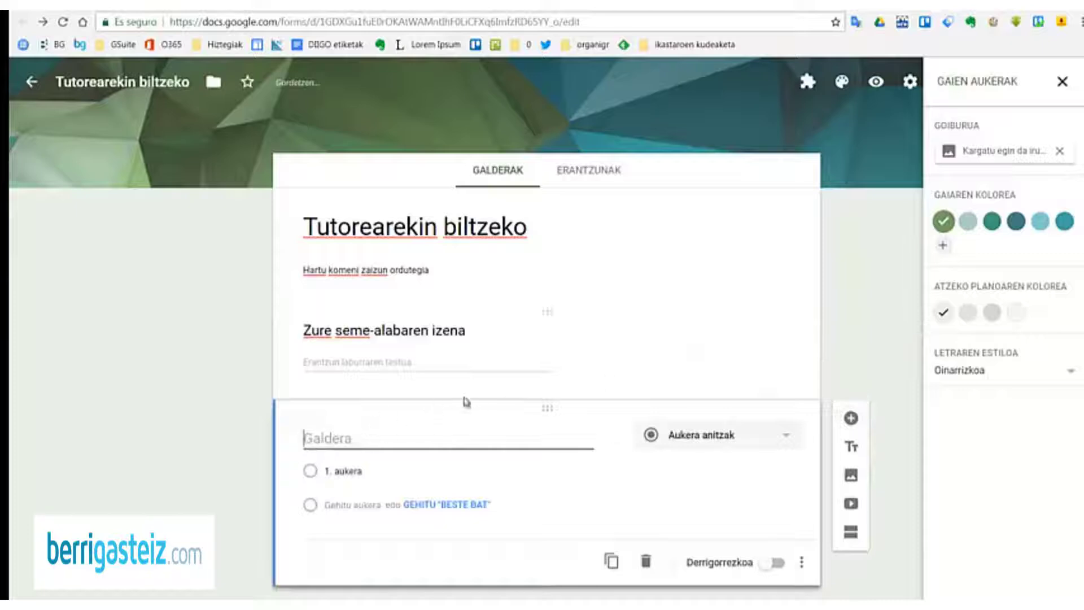
type("Zure izena")
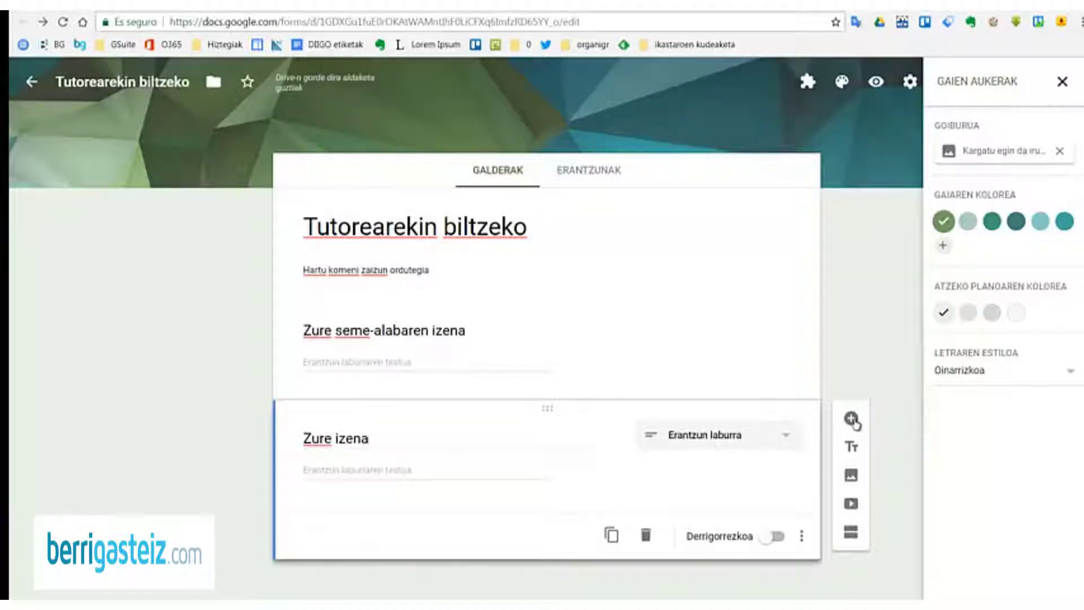
Add a multiple-choice question titled "Noiz bildu" with the first option "irailak 20, 9:00etan"
left_click(851, 418)
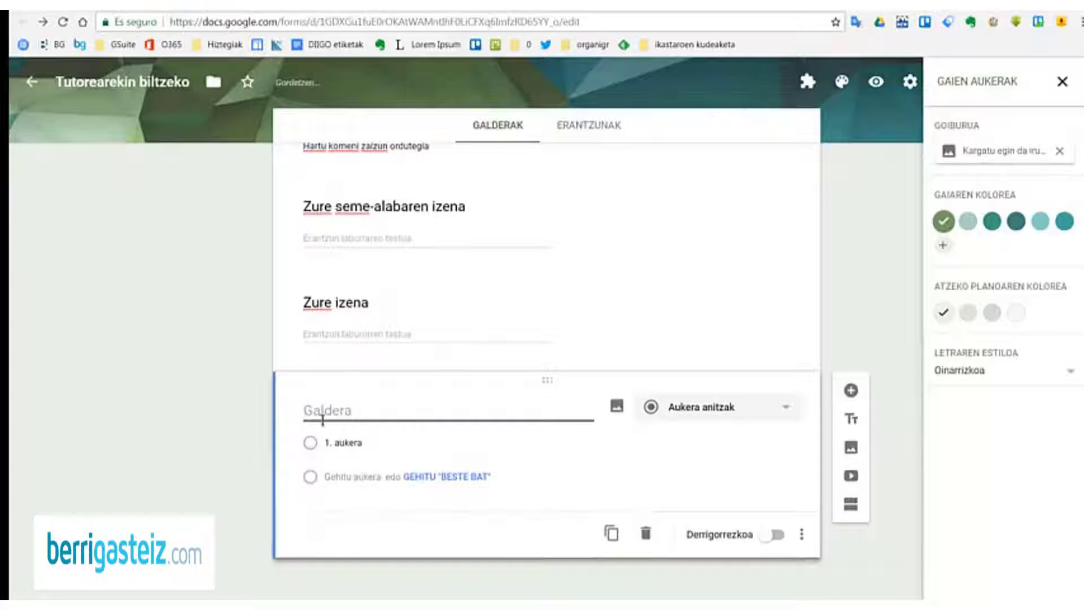
type("Noiz bildu")
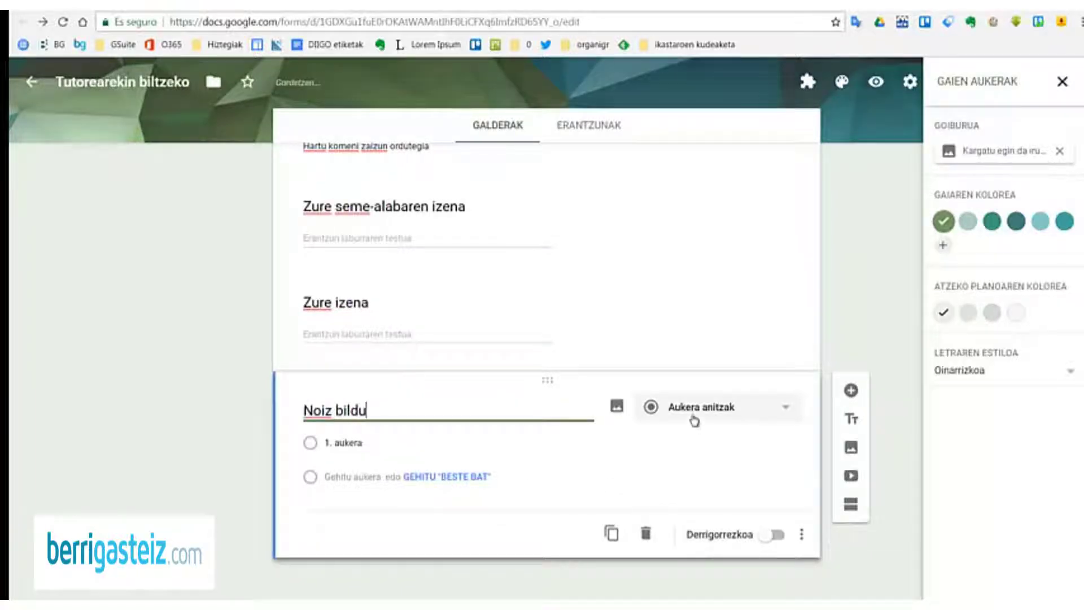
left_click(334, 443)
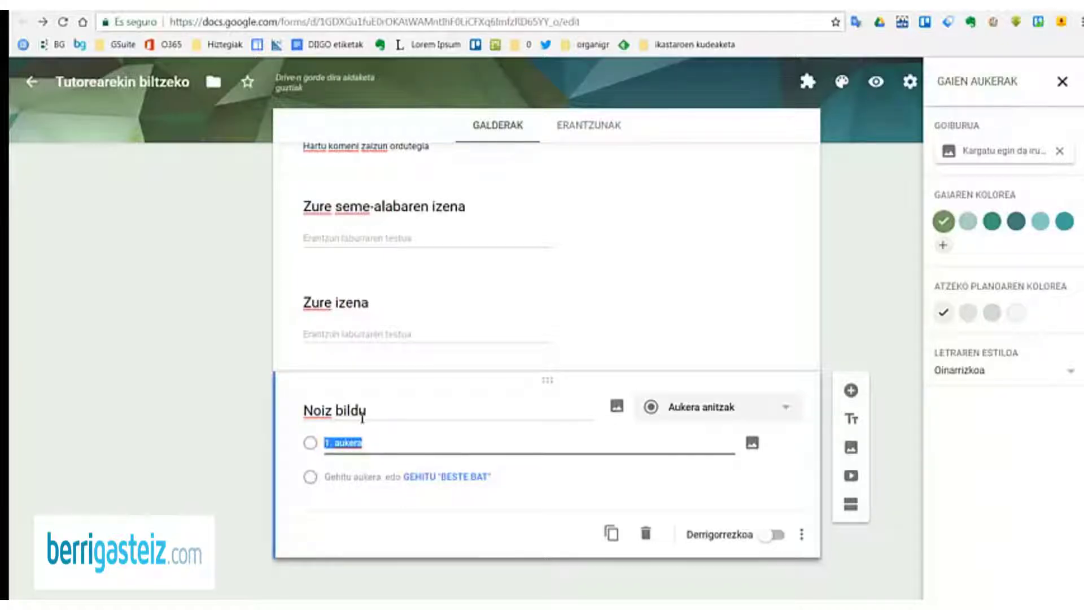
type("irailak 20, 9:00")
type("etan")
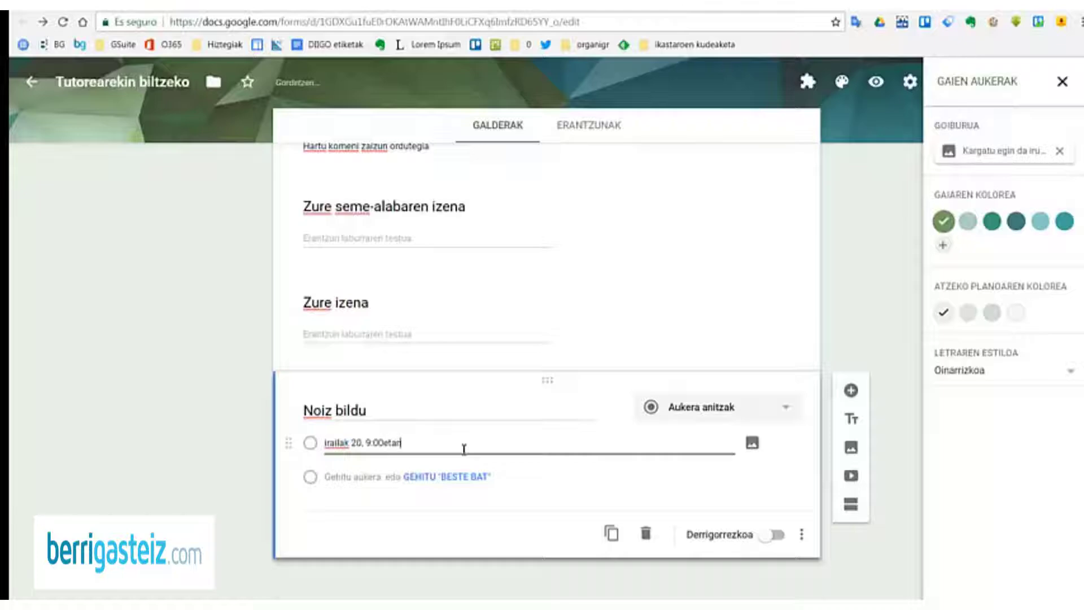
Add the options "irailak 20, 10:00etan", "irailak 21, 9:00etan" and "irailak 21, 10:00etan" to the "Noiz bildu" question
key("Return")
type("irailak 20, 10:00etan")
key("Return")
type("irailak 21, 9:00etan")
key("Return")
type("irailak 21, 10:")
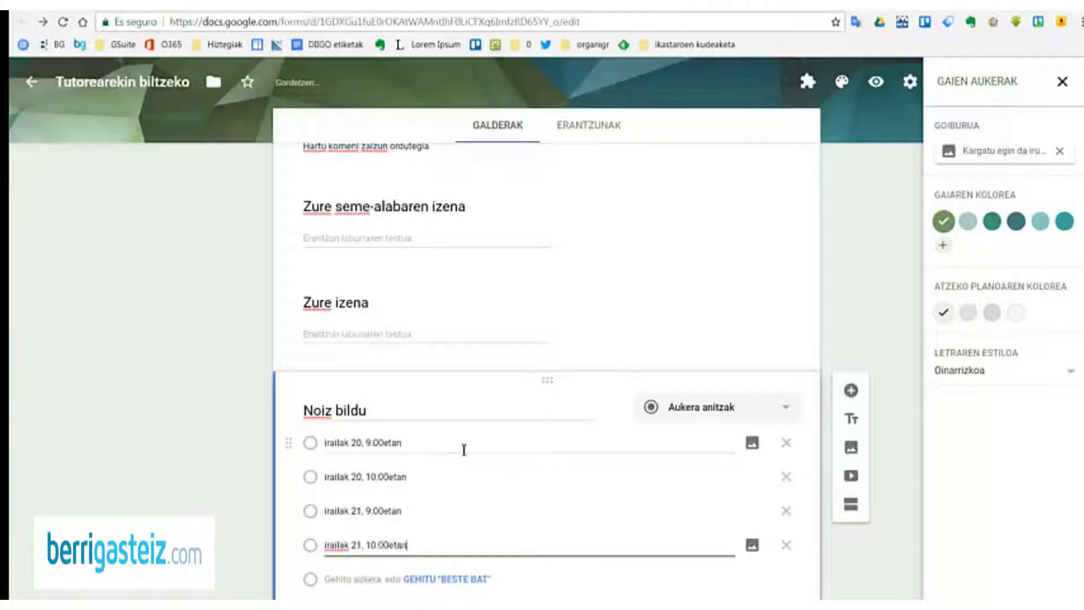
left_click(837, 362)
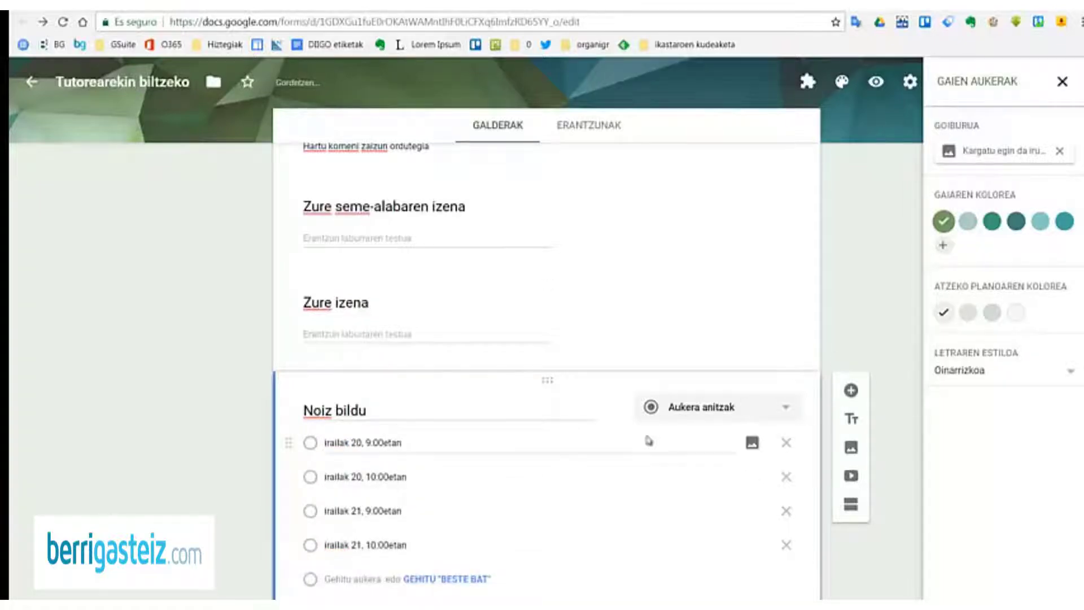
Open the Choice Eliminator 2 configuration for this form and dismiss the author's note
scroll(546, 480, "down", 1)
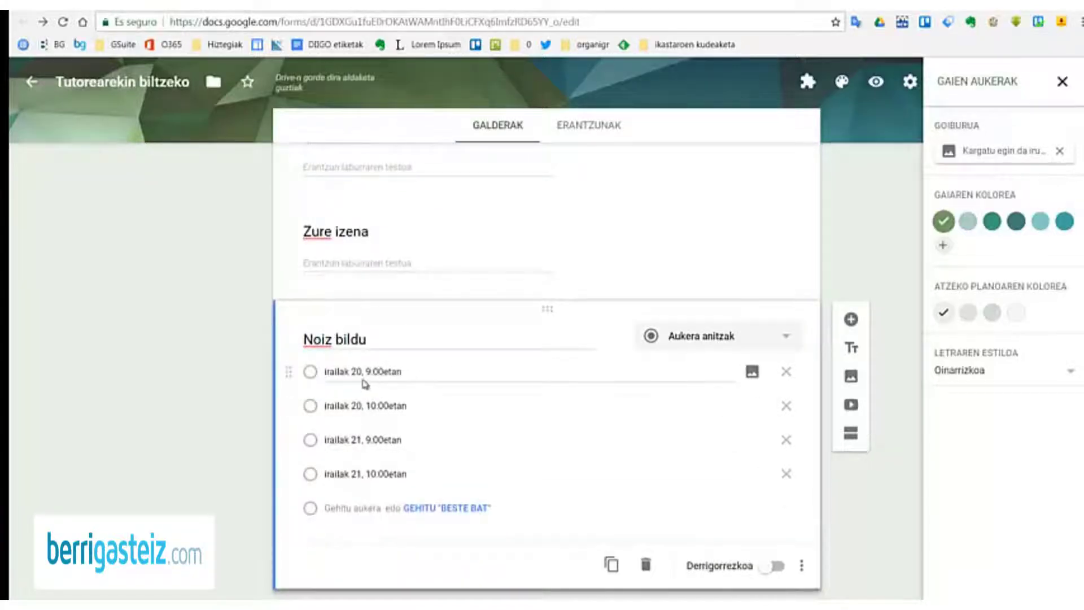
scroll(440, 377, "up", 3)
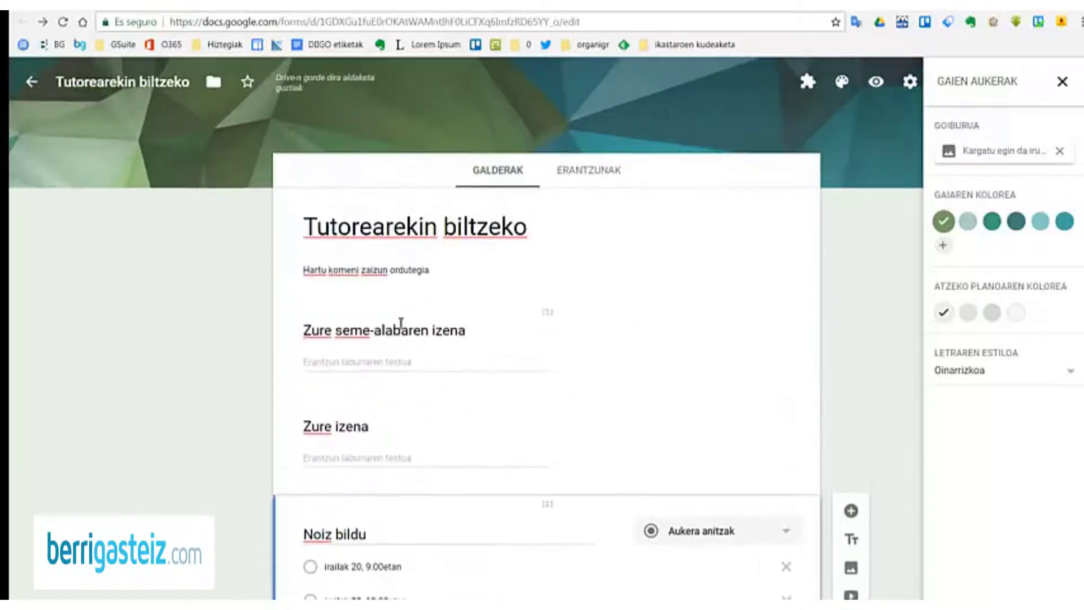
scroll(416, 398, "down", 4)
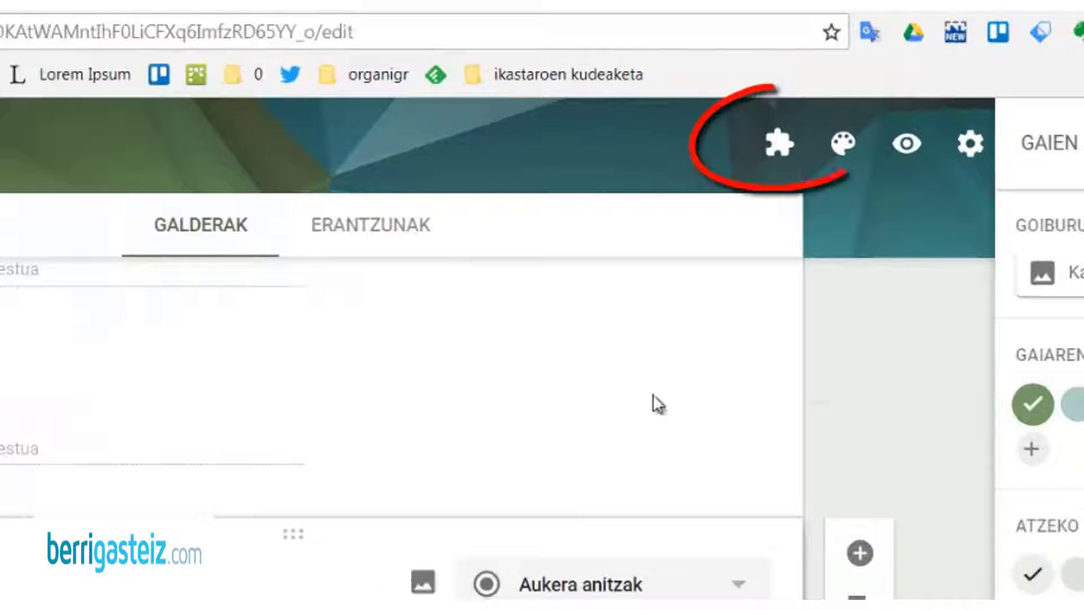
left_click(779, 143)
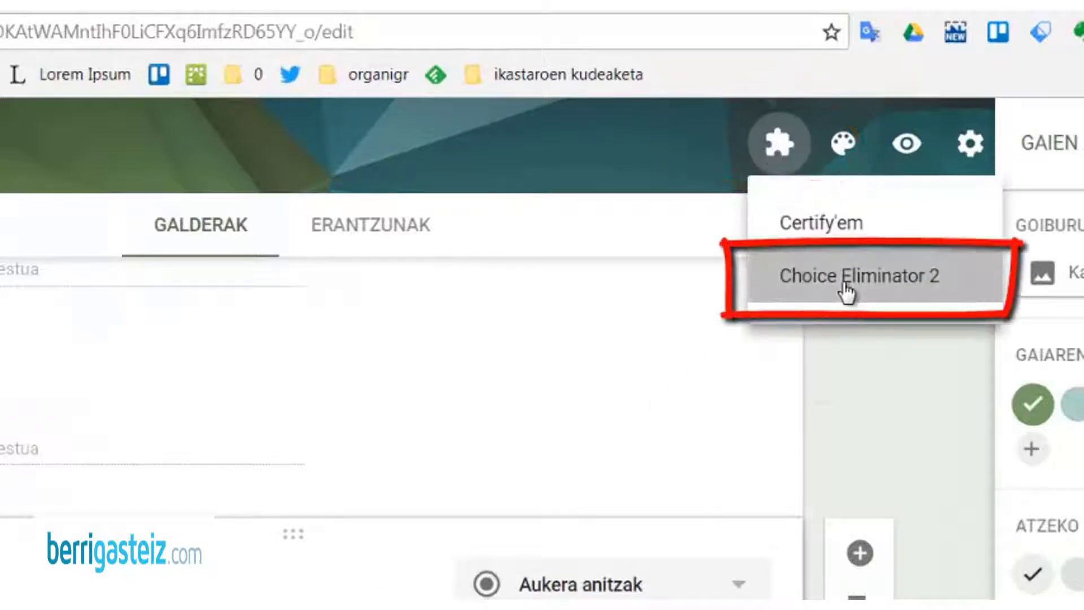
left_click(841, 277)
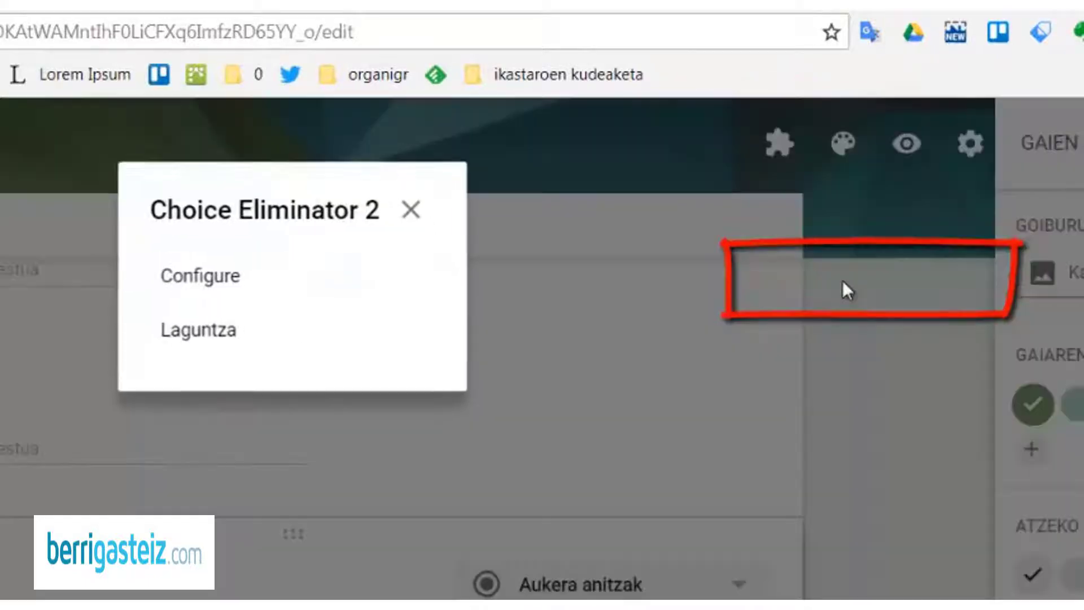
left_click(192, 281)
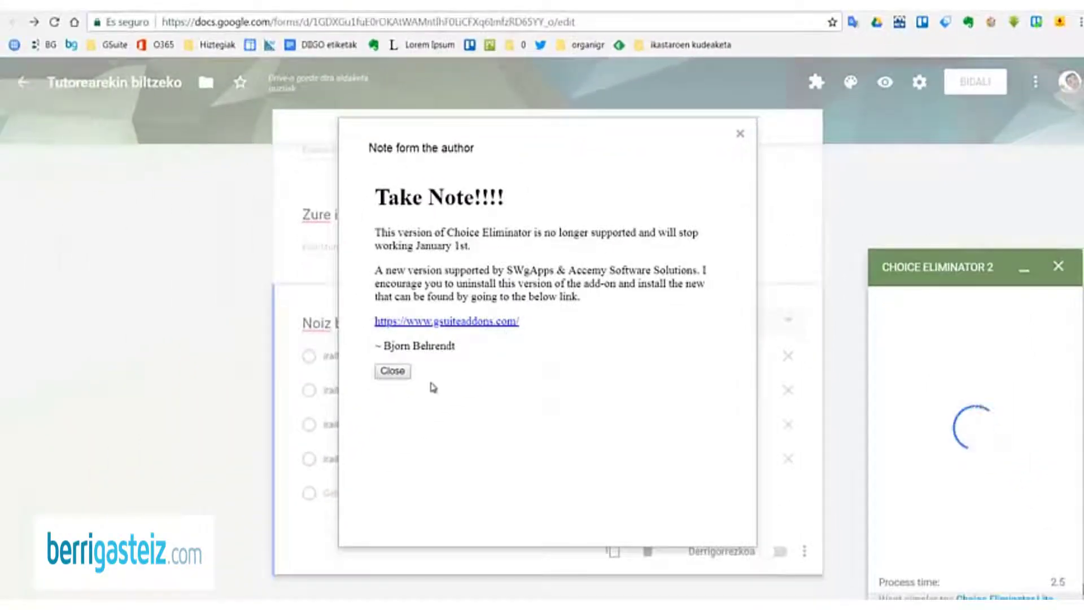
left_click(393, 371)
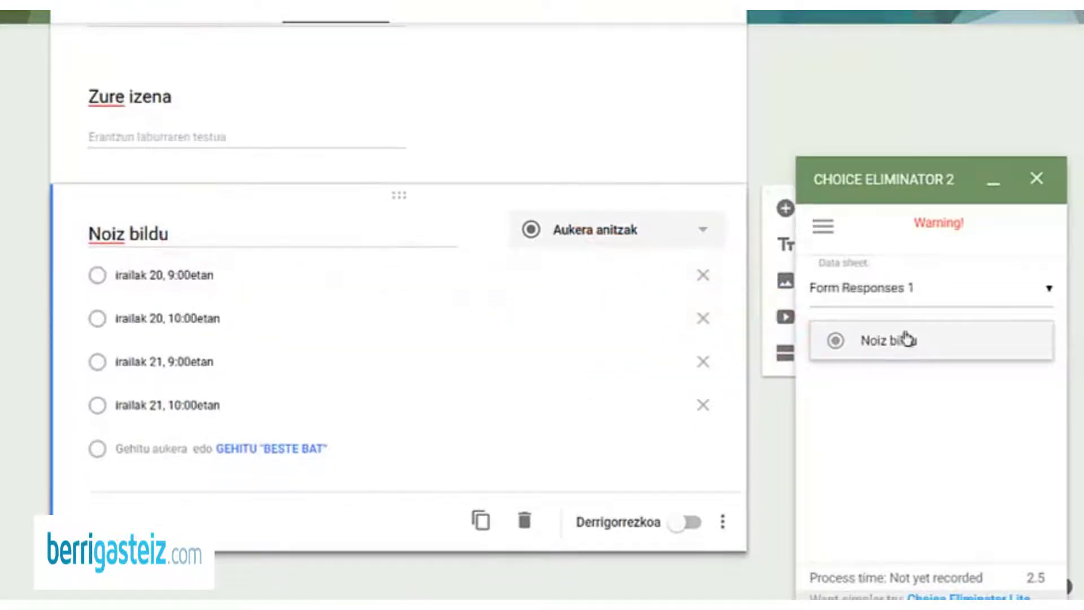
Enable Eliminate Choices for the "Noiz bildu" question and open its choice options
left_click(903, 341)
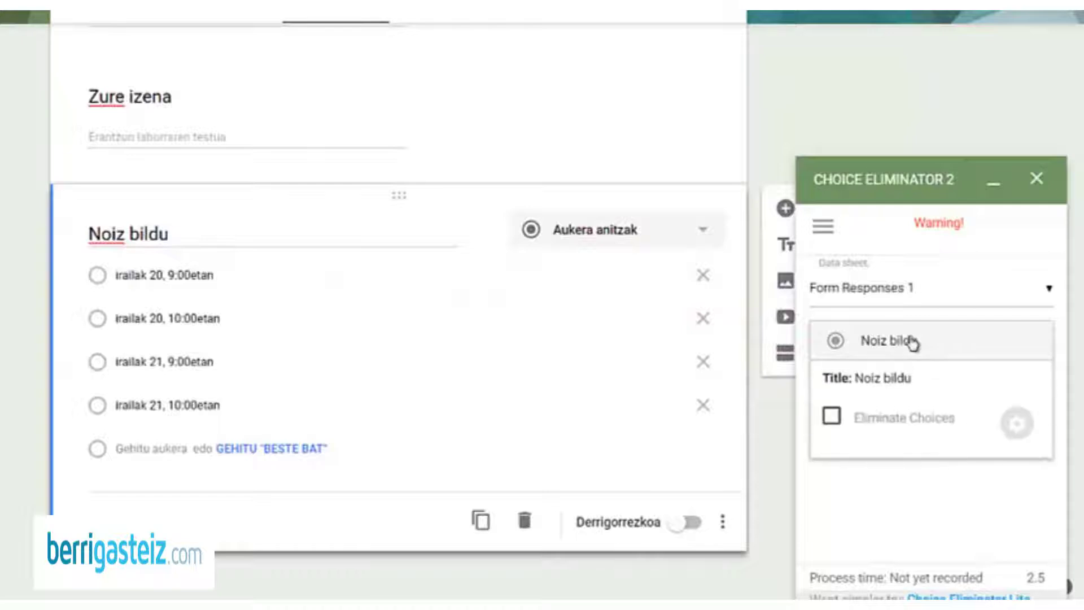
left_click(832, 419)
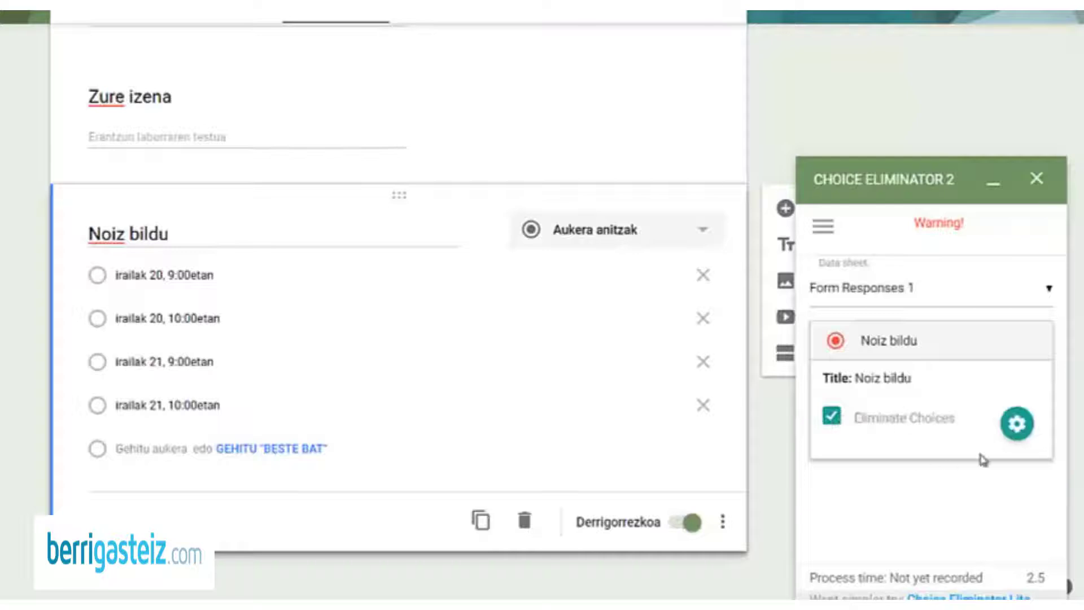
left_click(1017, 425)
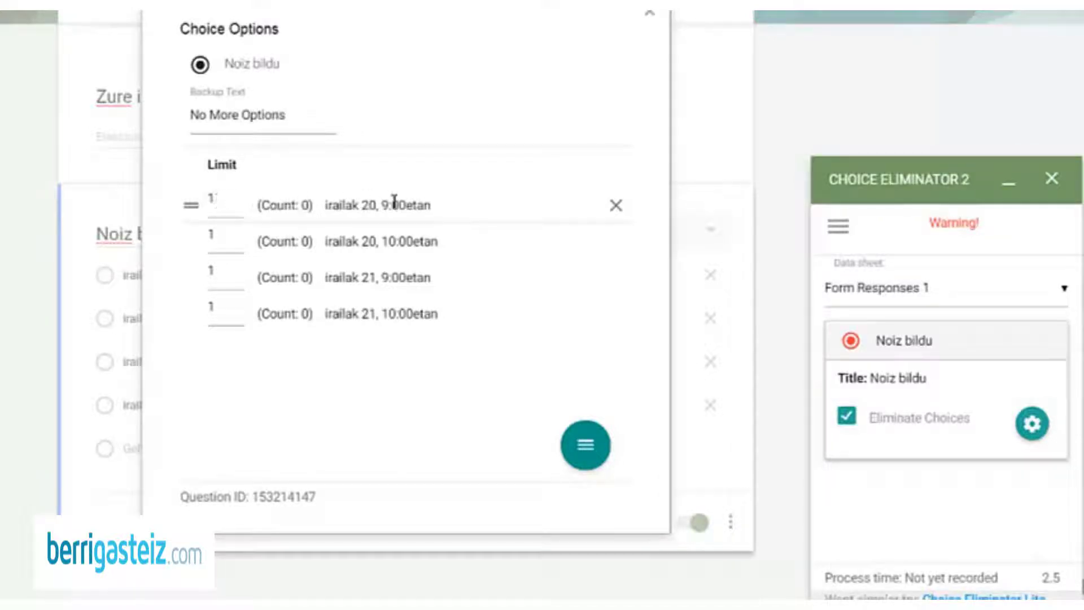
Set the limit for "irailak 20, 9:00etan" to 1, then close the choice options and the add-on configuration
double_click(219, 201)
type("23")
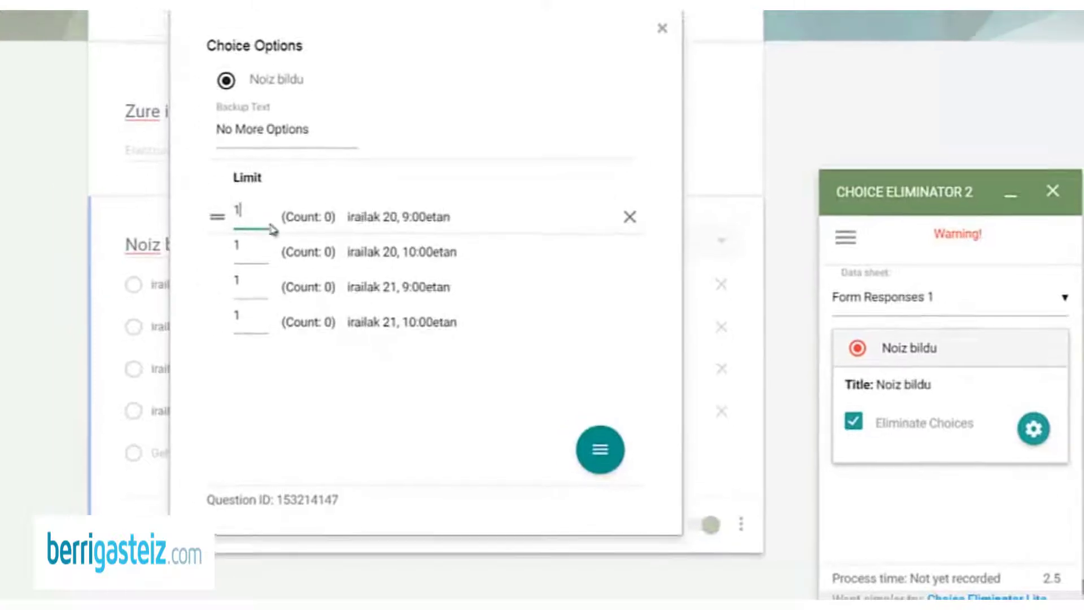
type("1")
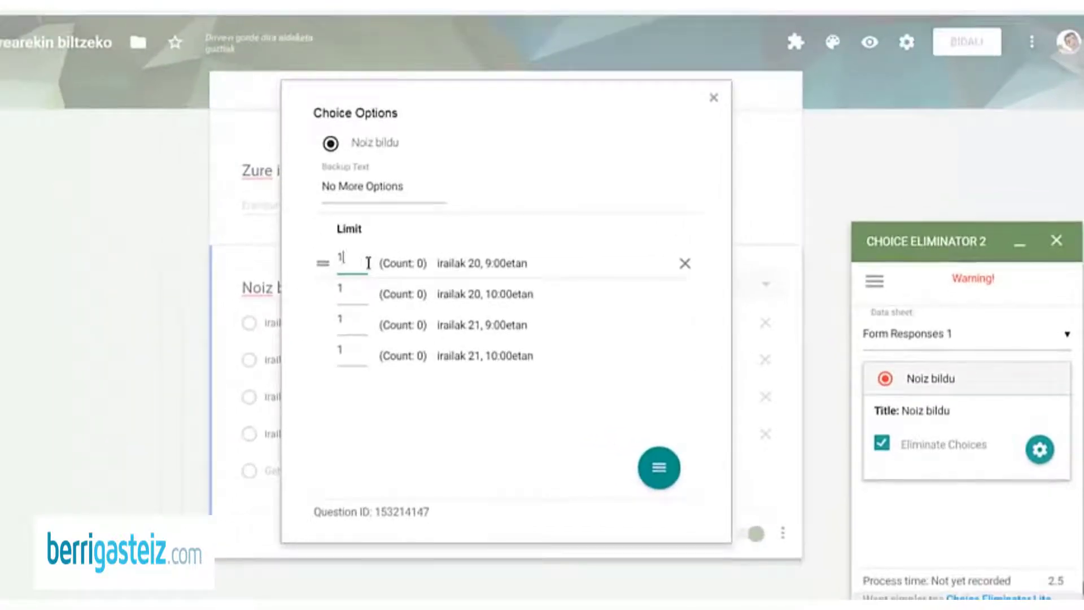
left_click(713, 97)
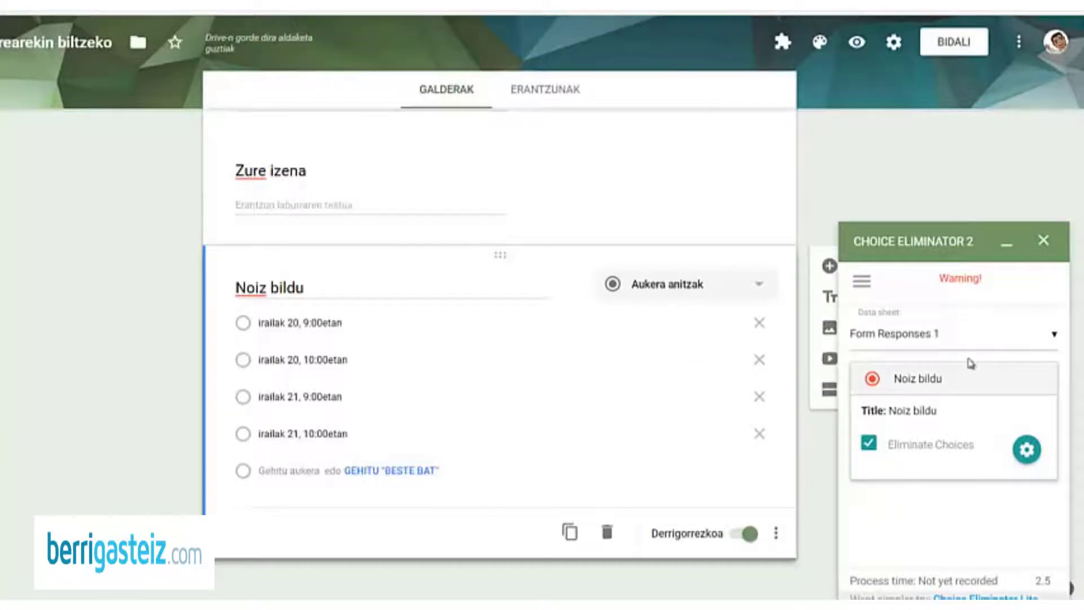
left_click(1043, 241)
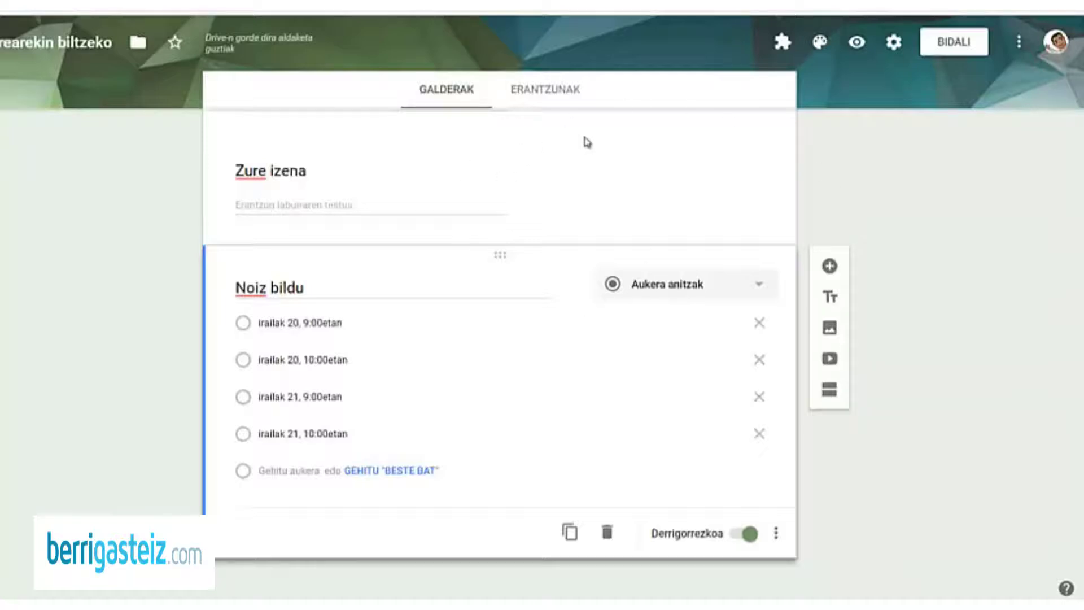
Review the form's email, link and HTML embed sharing options, and close the send dialog without sending
left_click(954, 45)
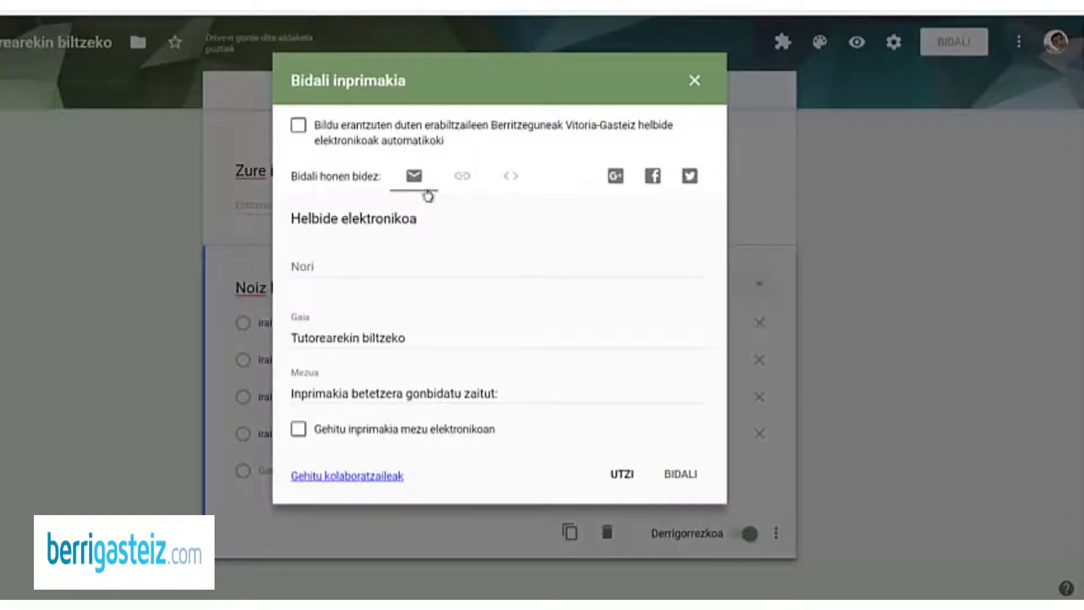
left_click(463, 176)
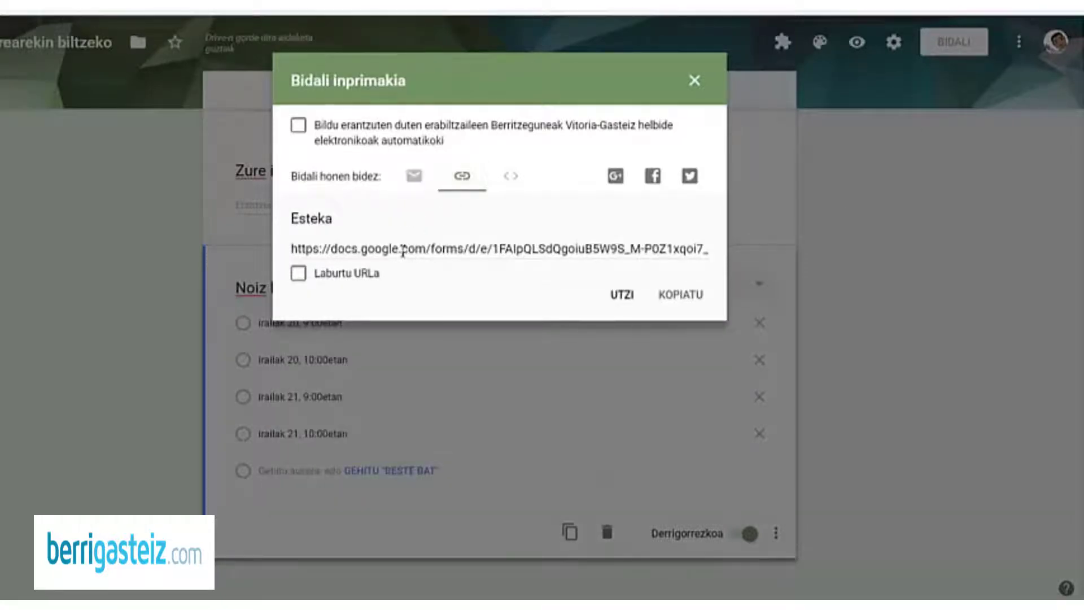
left_click(510, 177)
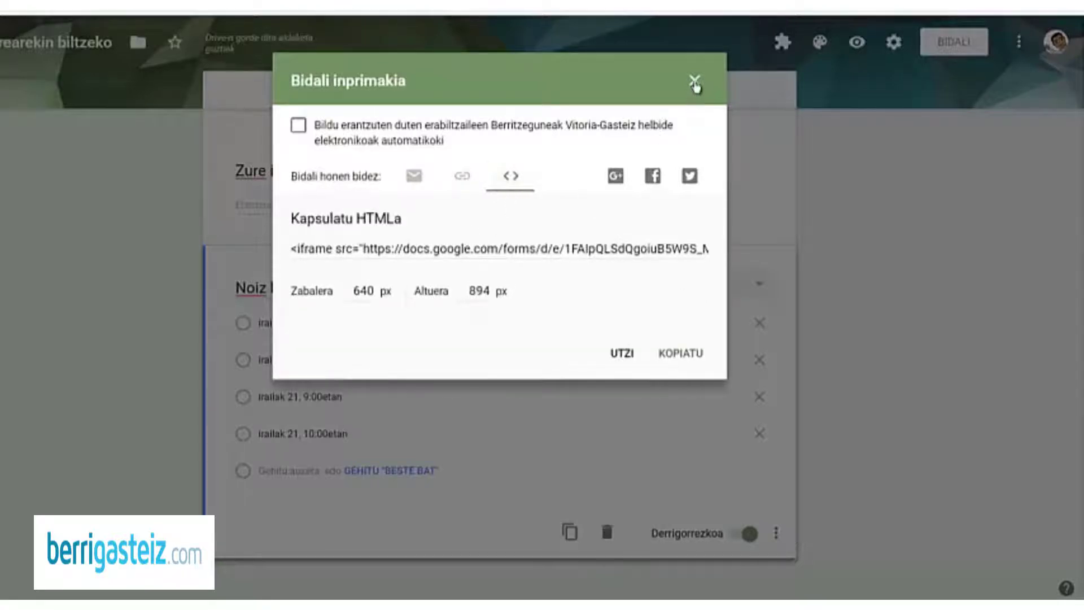
left_click(694, 82)
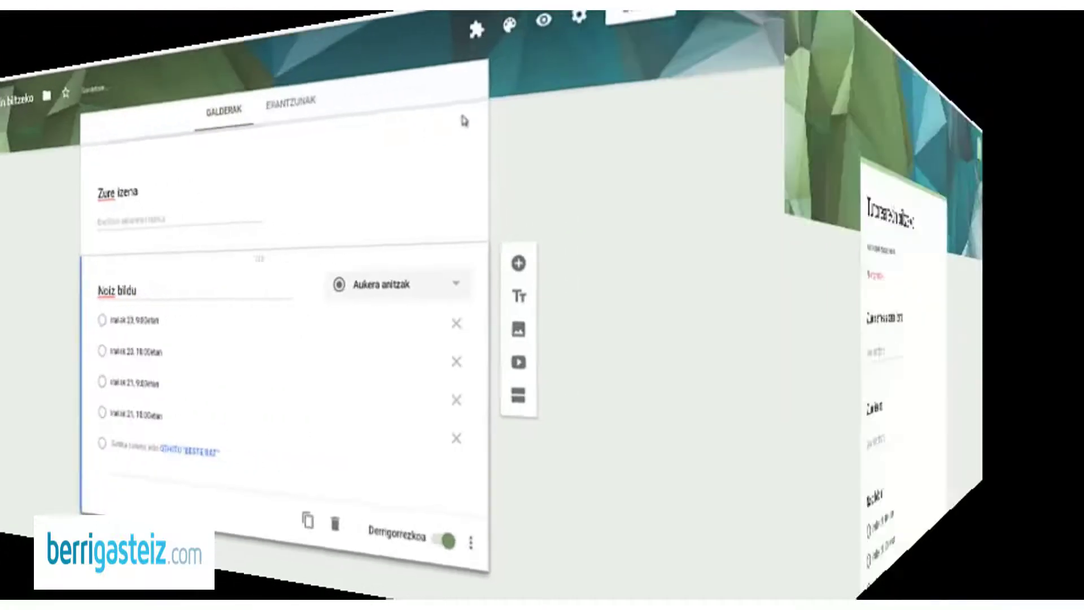
Fill in the child's name under "Zure seme-alabaren izena" and the respondent's name under "Zure izena" in the live form
scroll(944, 346, "down", 2)
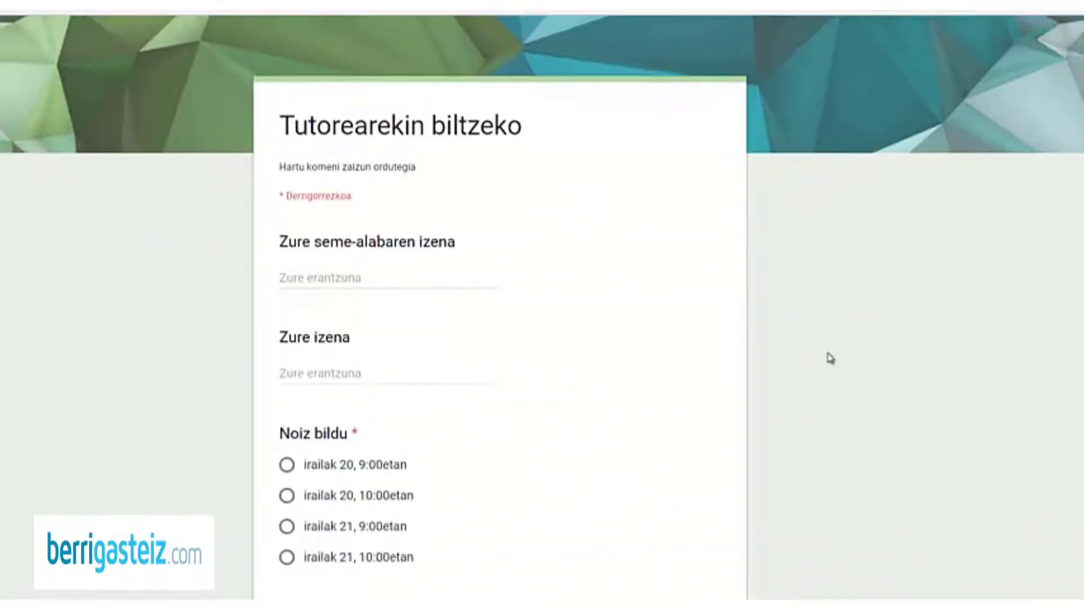
left_click(313, 276)
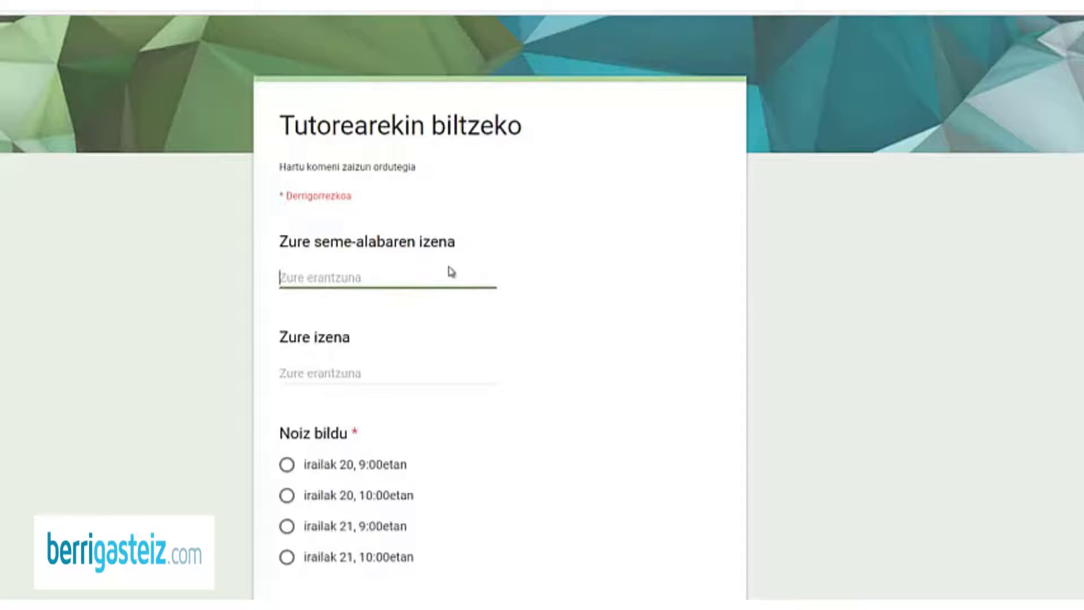
type("Ion")
left_click(373, 370)
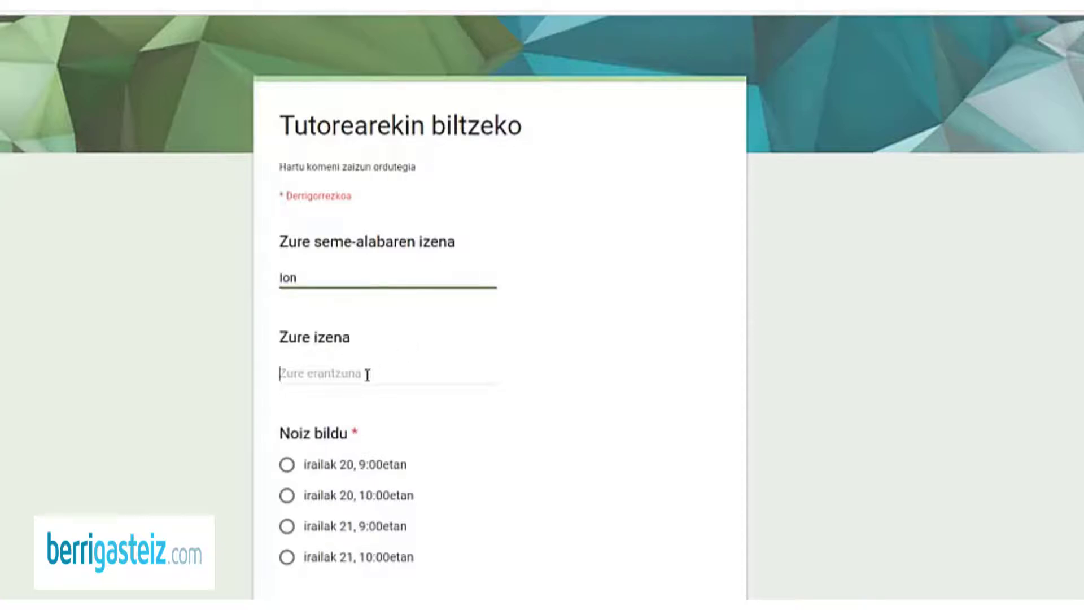
type("sergio")
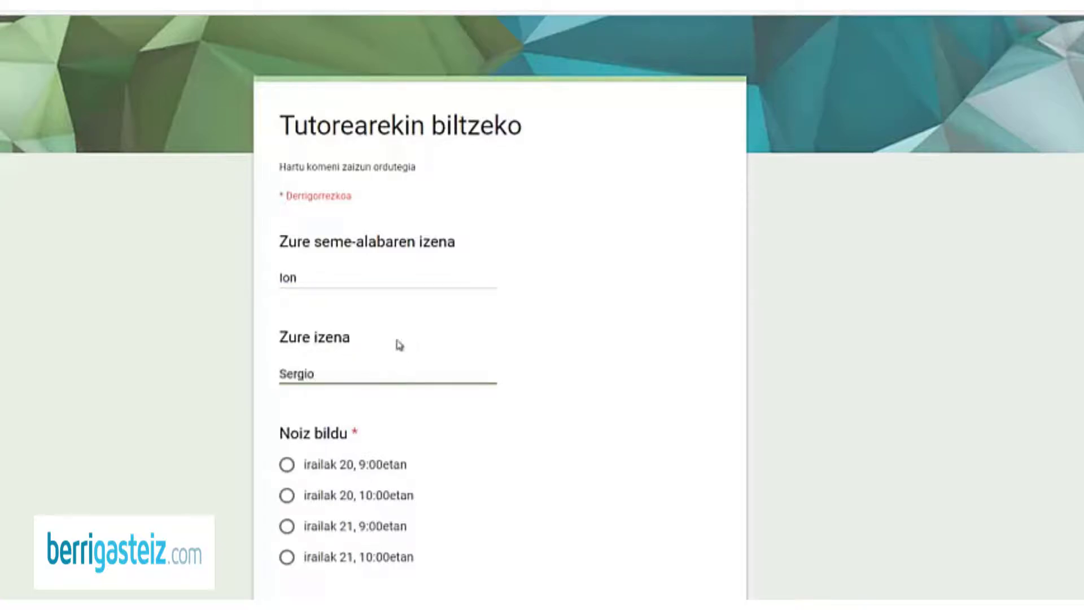
Choose "irailak 21, 9:00etan" for the "Noiz bildu" question and submit the response
scroll(474, 399, "down", 2)
scroll(530, 389, "down", 2)
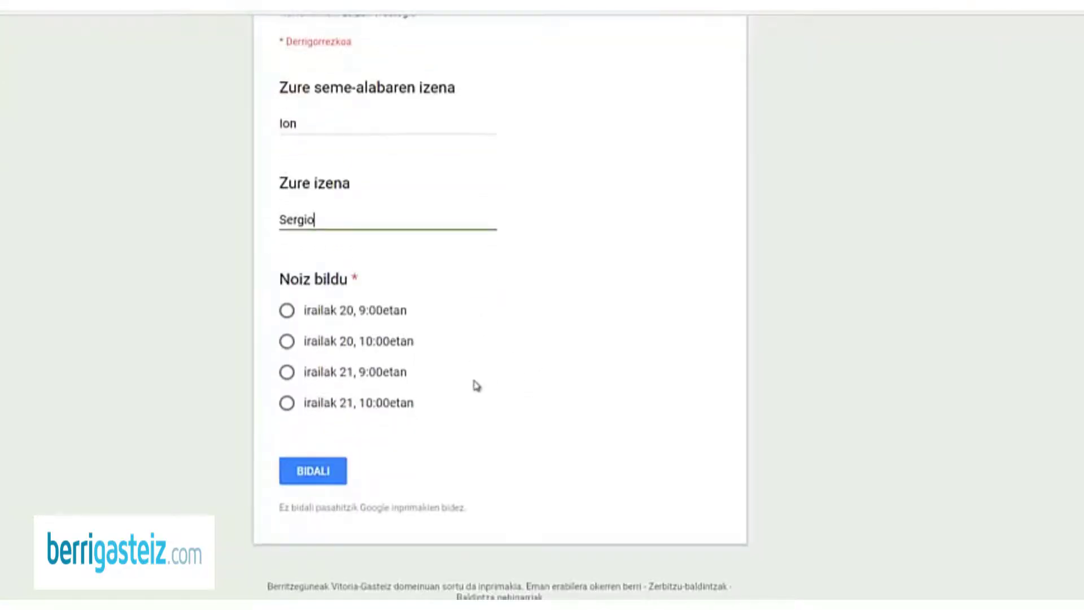
left_click(286, 375)
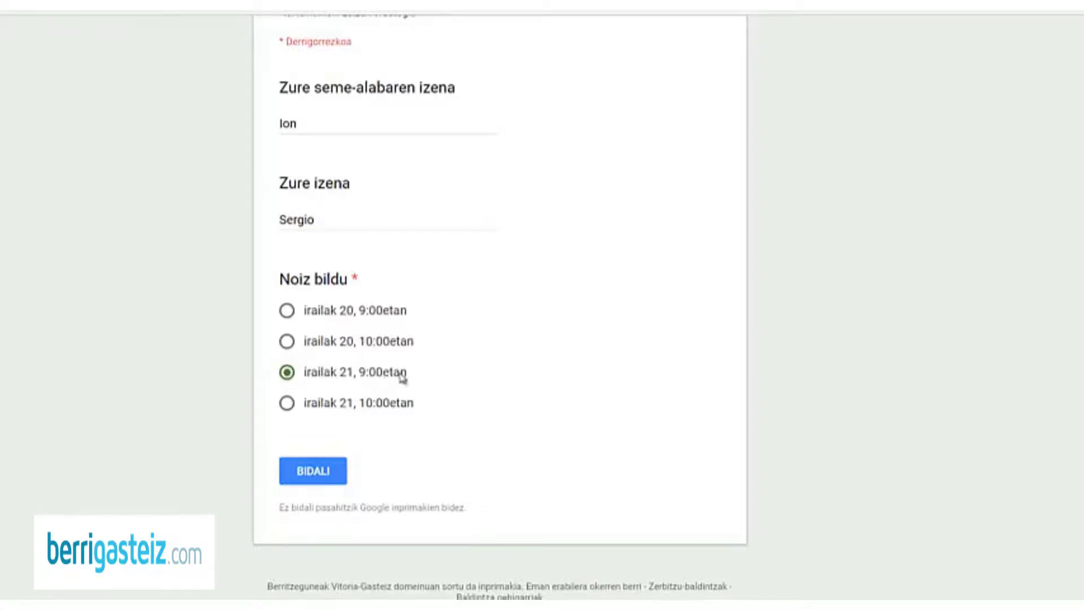
left_click(318, 473)
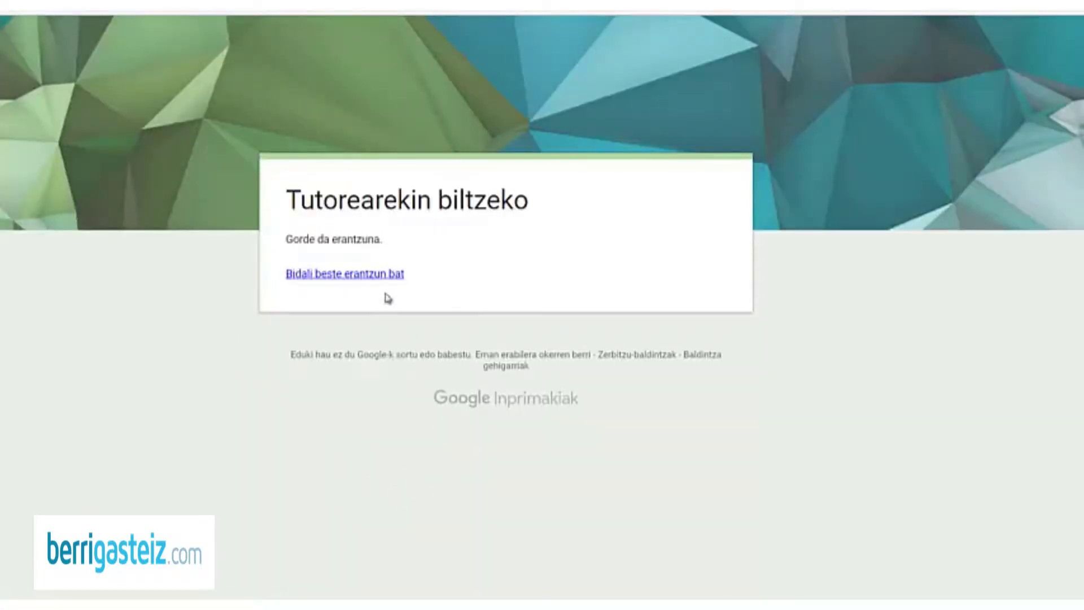
Start another response and check which time slots "Noiz bildu" still offers
left_click(387, 276)
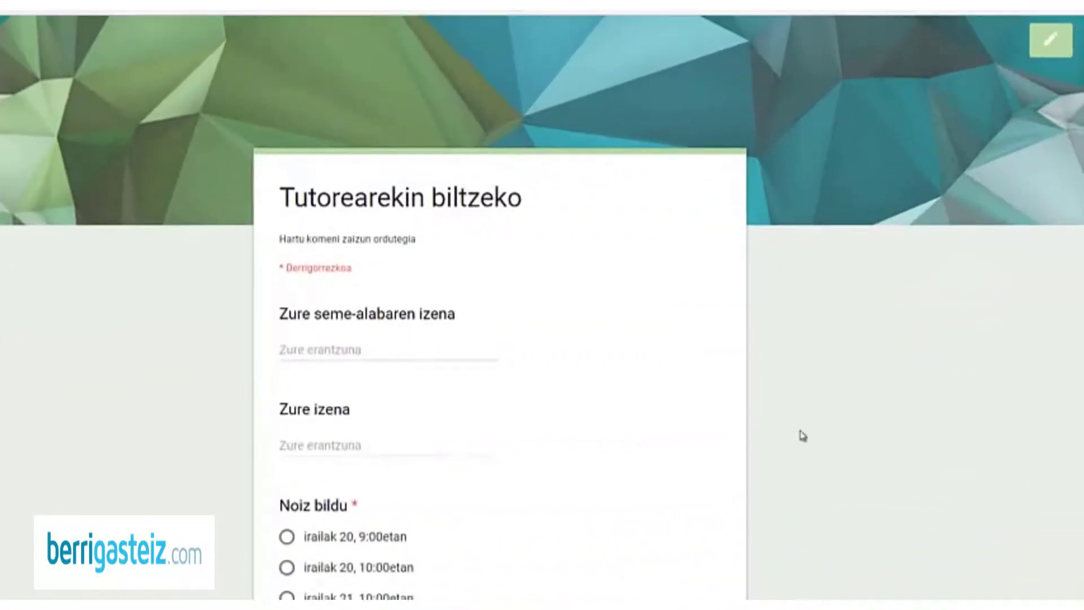
scroll(802, 435, "down", 3)
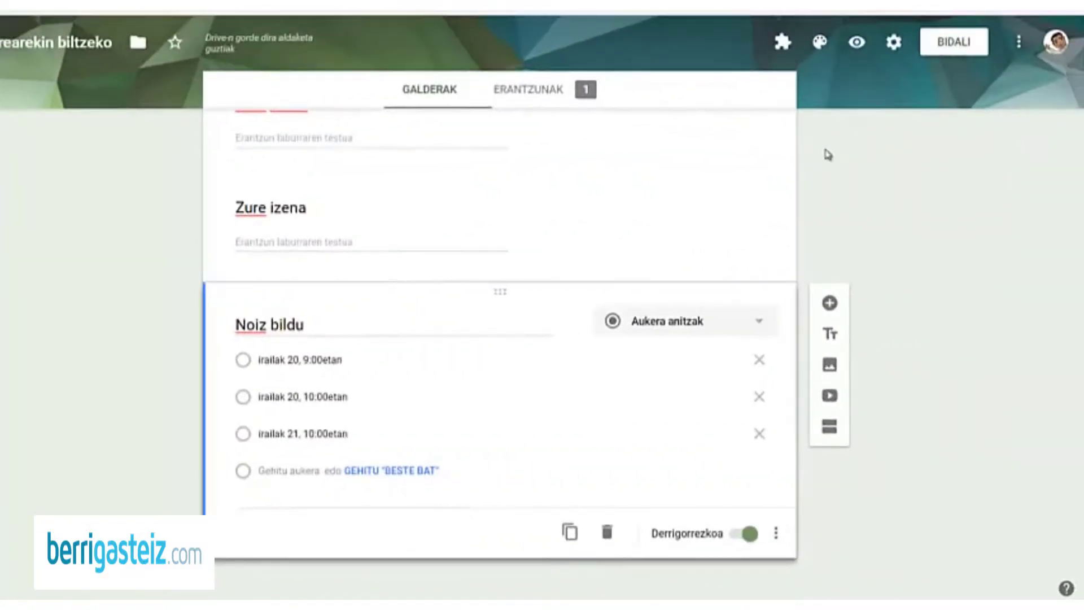
Show the form's individual responses in the editor, and create a Google Sheets spreadsheet of the responses
left_click(543, 99)
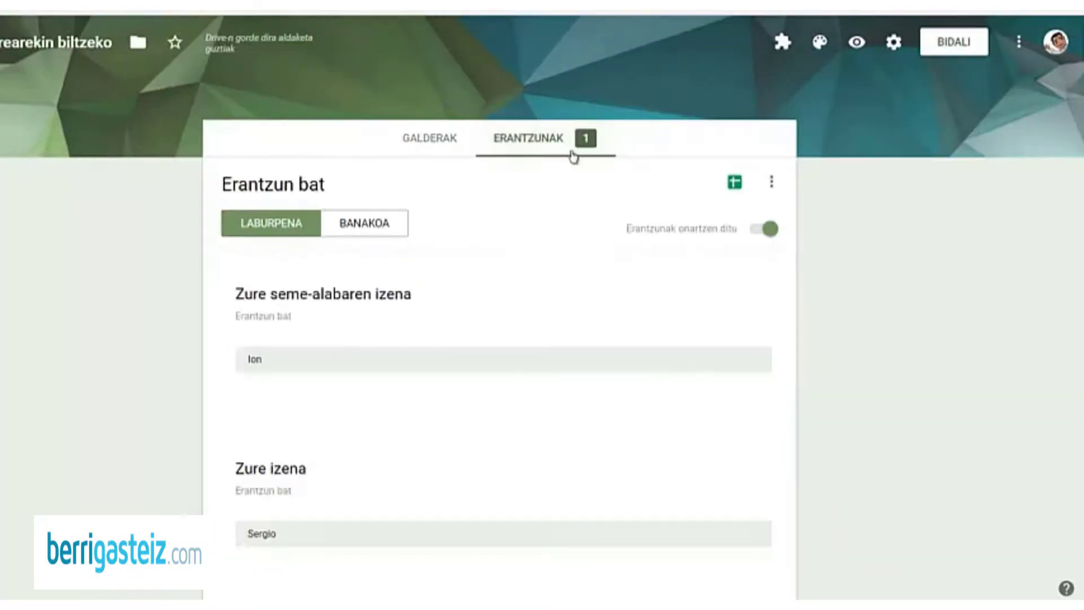
left_click(364, 223)
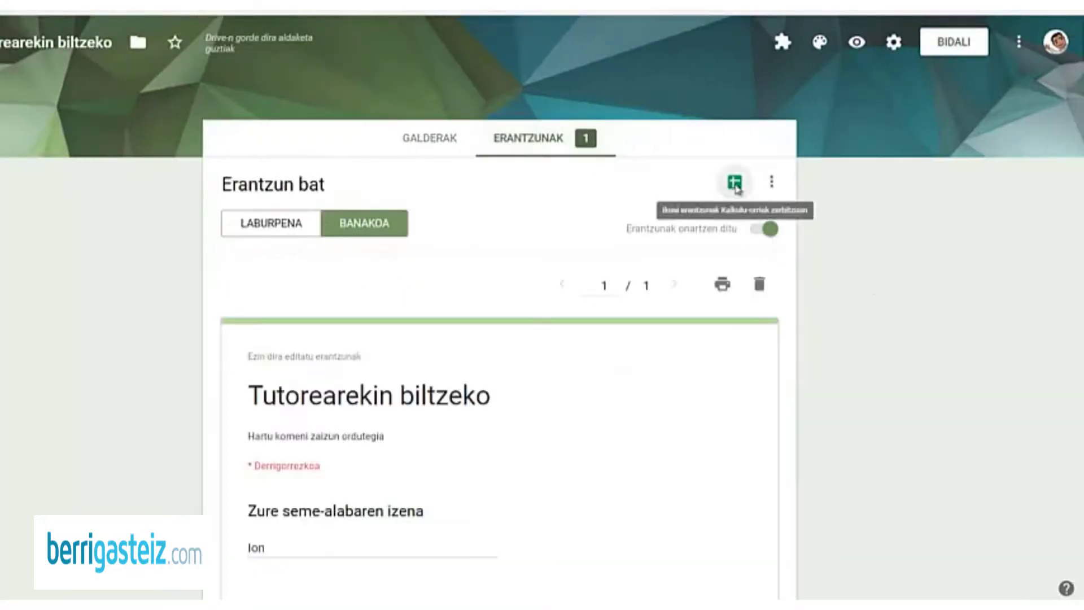
left_click(735, 184)
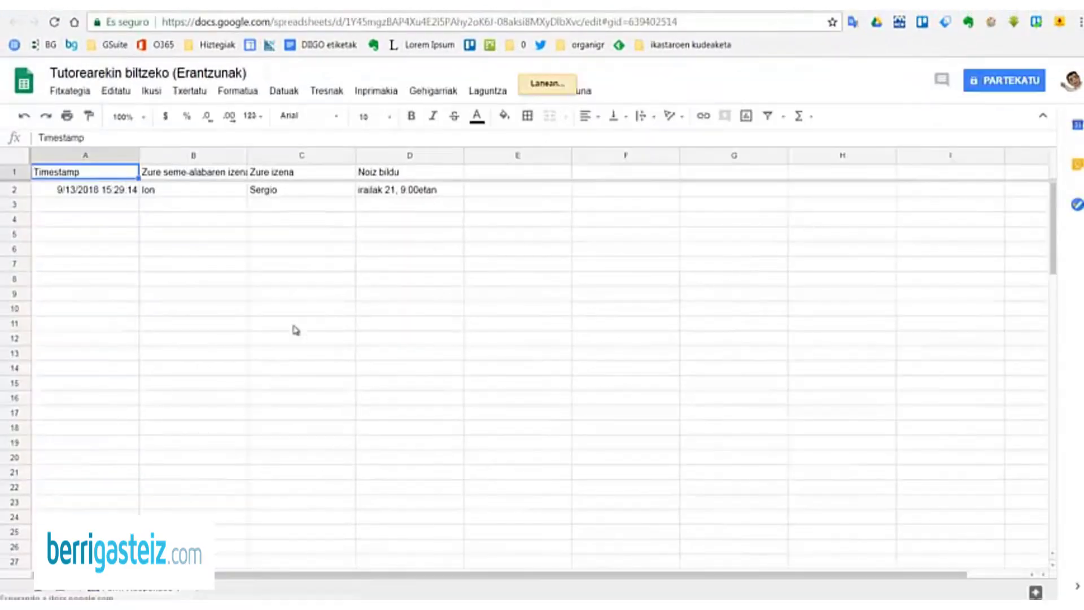
Examine the respondent's name, the child's name and the chosen time slot in the spreadsheet's response row
left_click(271, 191)
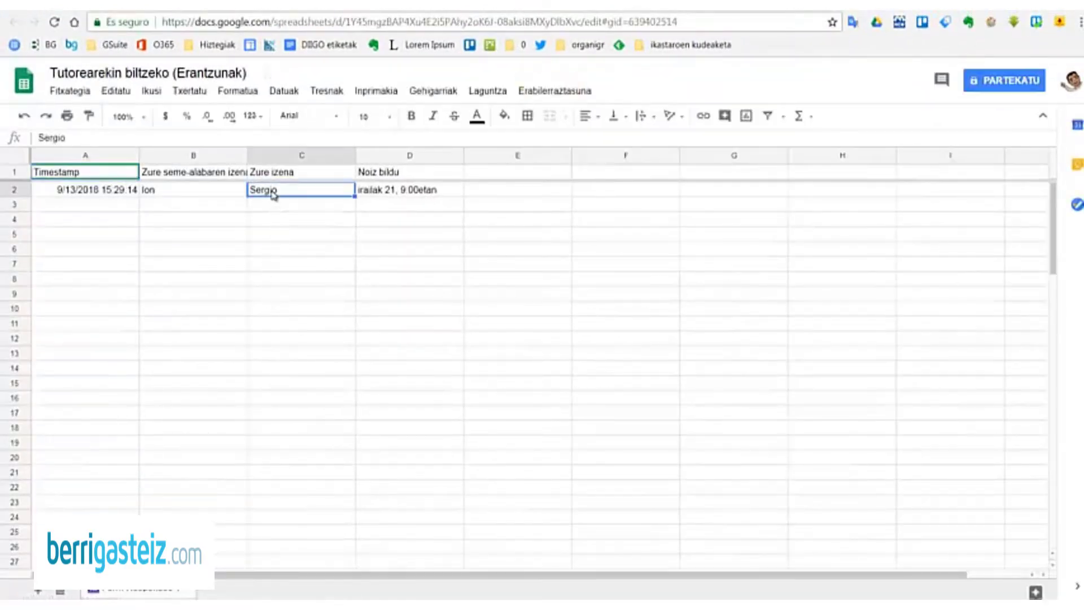
left_click(157, 192)
left_click(375, 196)
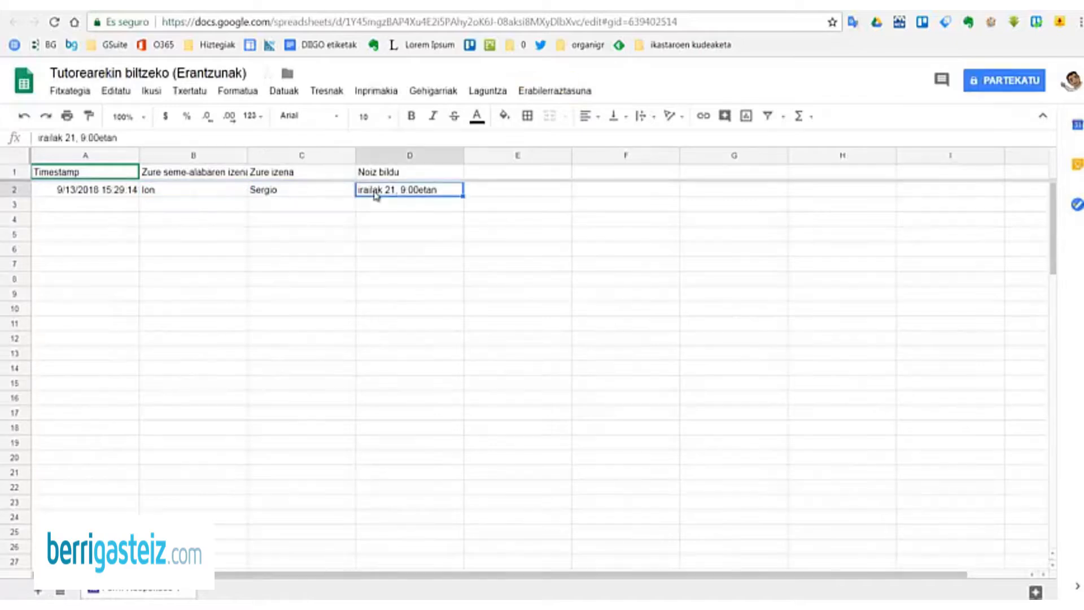